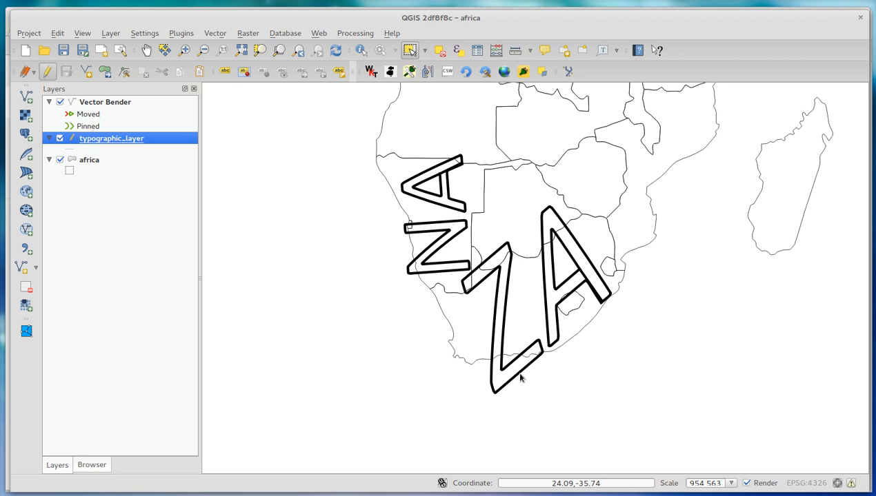
Step: Switch to Chrome and look over the SVG input and WKT output areas of the SVG to WKT convertor page
key("alt+Tab")
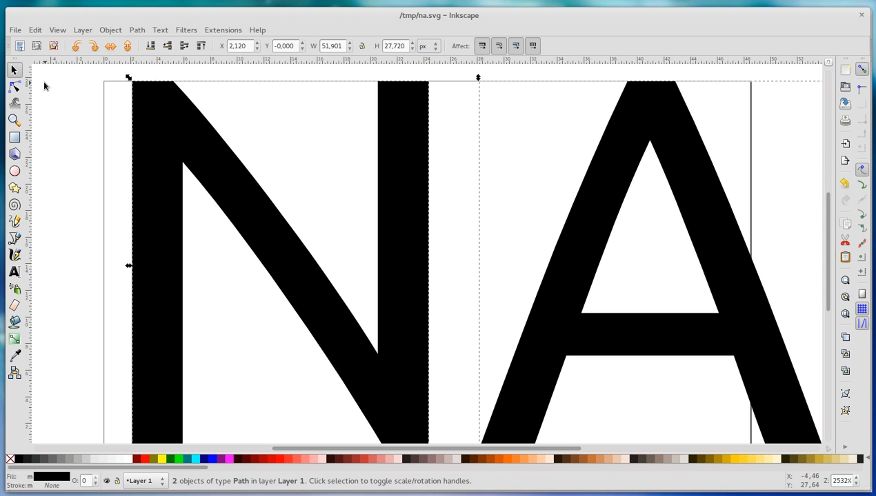
key("alt")
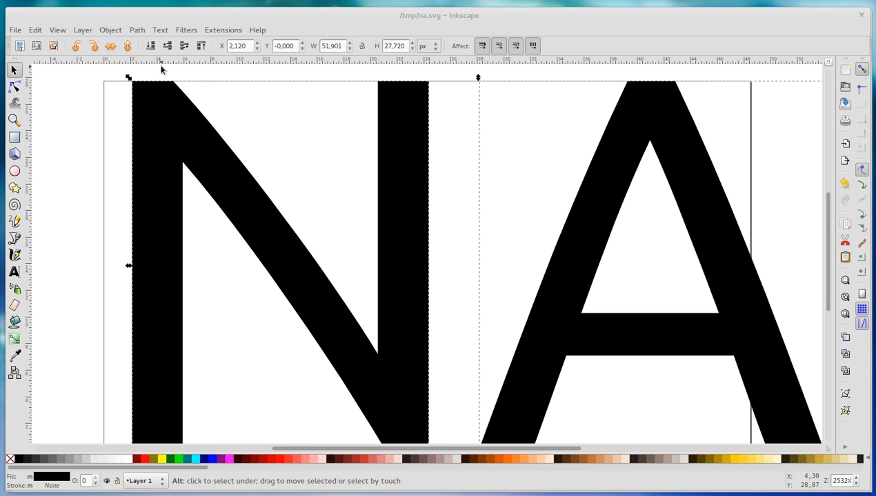
key("alt+Tab")
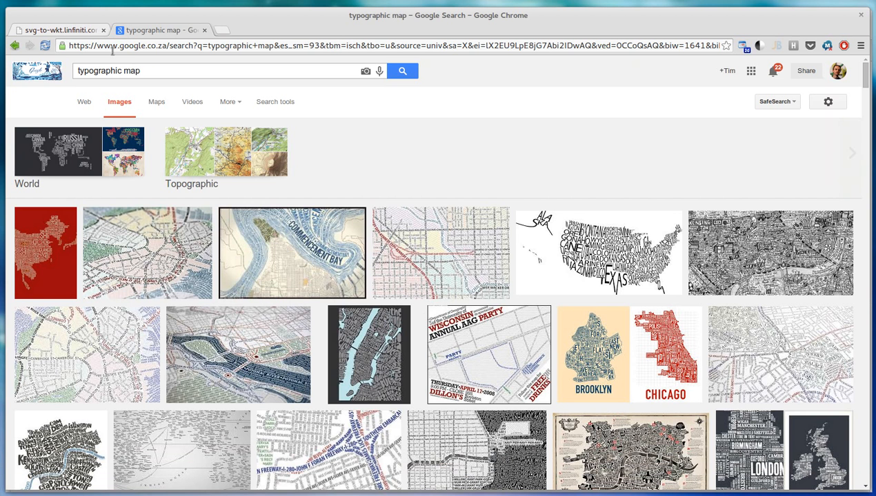
left_click(68, 30)
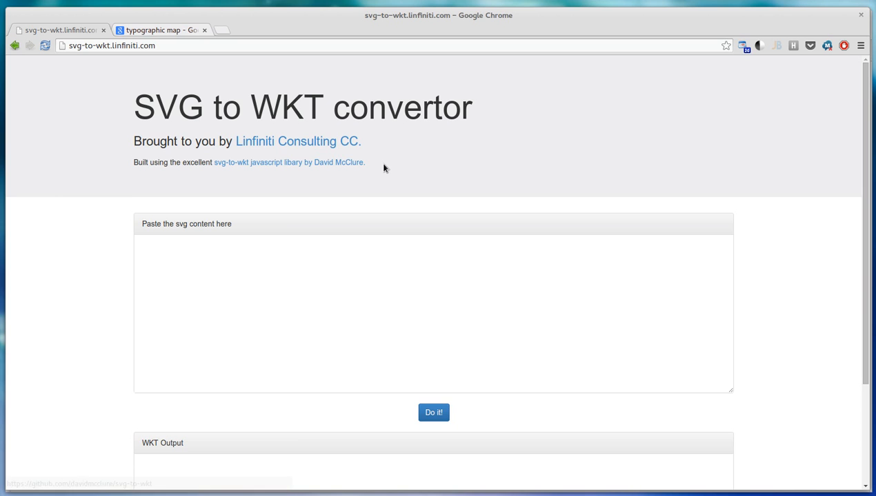
scroll(384, 168, "down", 1)
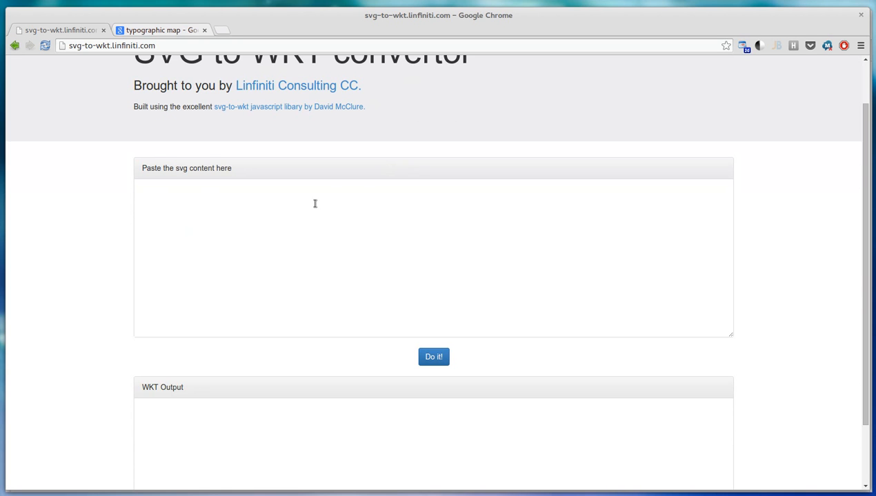
scroll(300, 242, "down", 1)
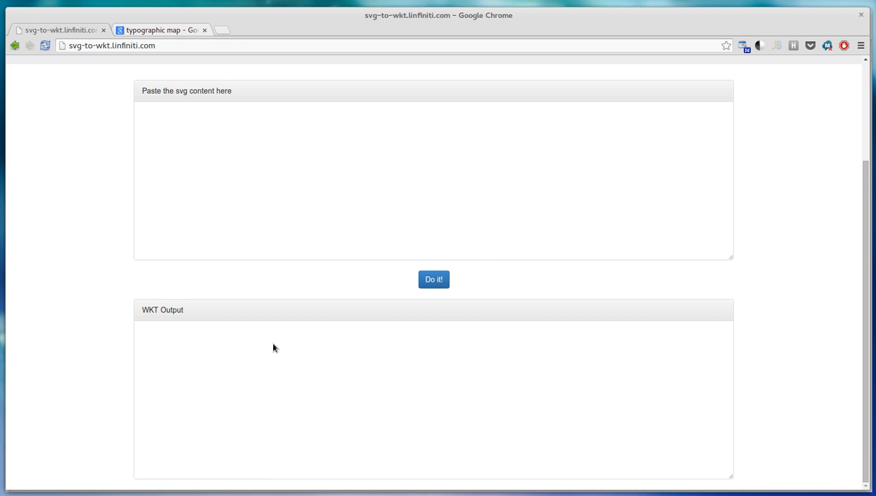
Step: Switch to Inkscape and undo the edits to the NA lettering until only the letter N remains
key("alt+Tab")
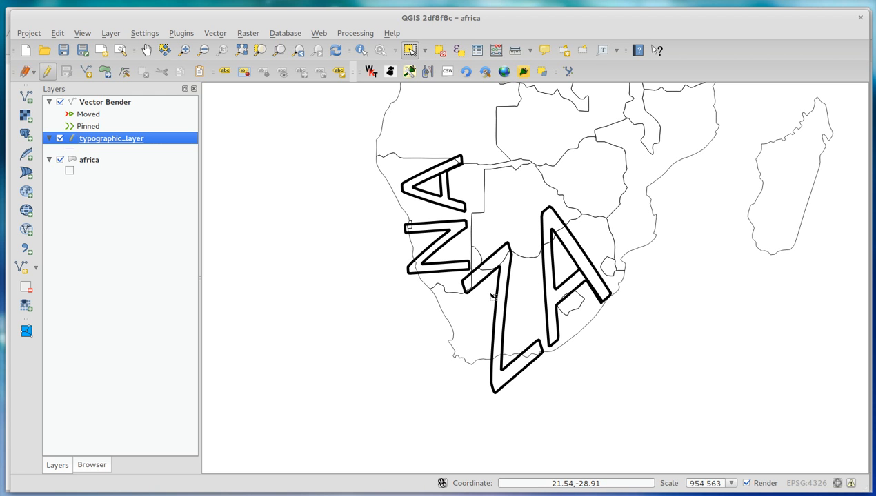
key("alt+Tab")
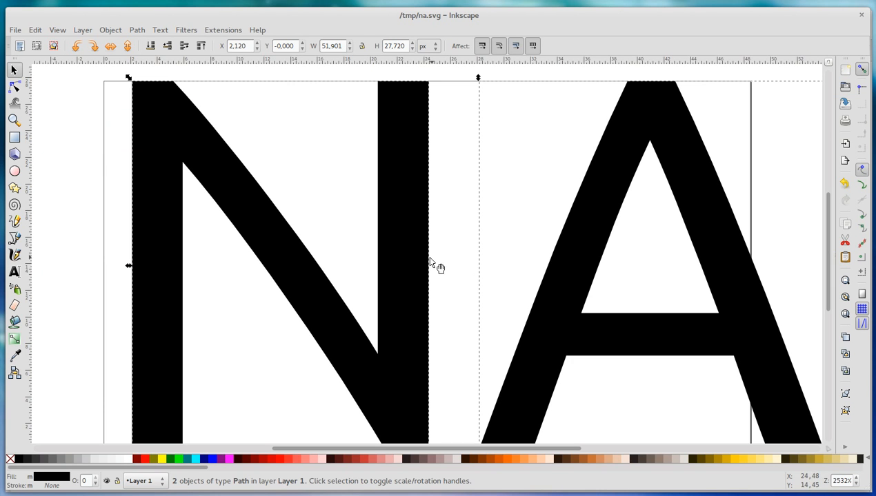
key("ctrl+z")
key("Escape")
left_click(175, 145)
double_click(177, 146)
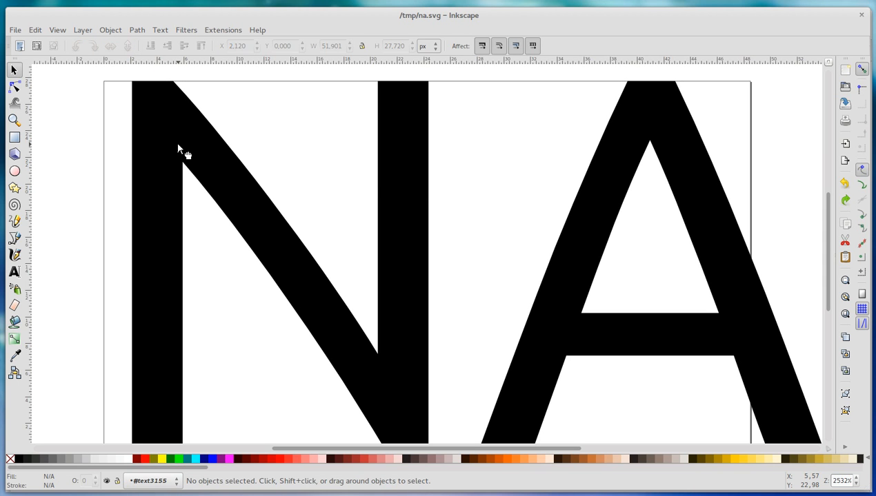
left_click(416, 187)
key("n")
left_click(455, 191)
key("ctrl+z")
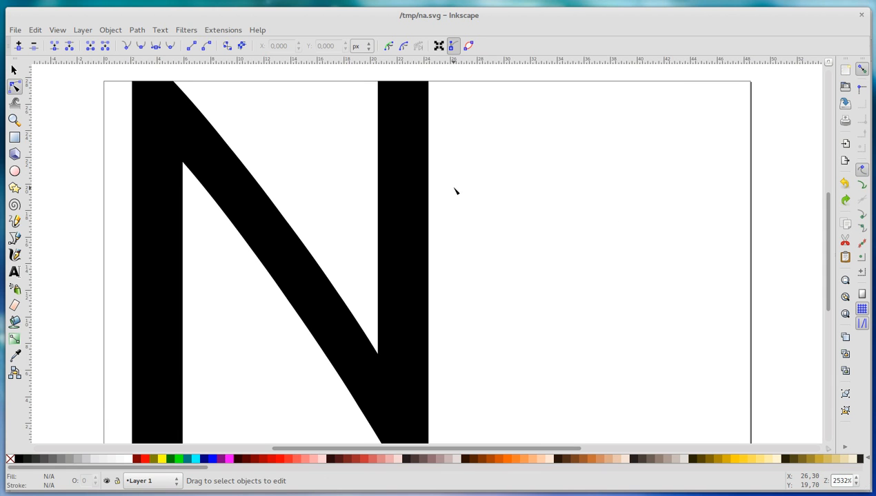
Step: Select the remaining N text object and delete it
left_click(423, 188)
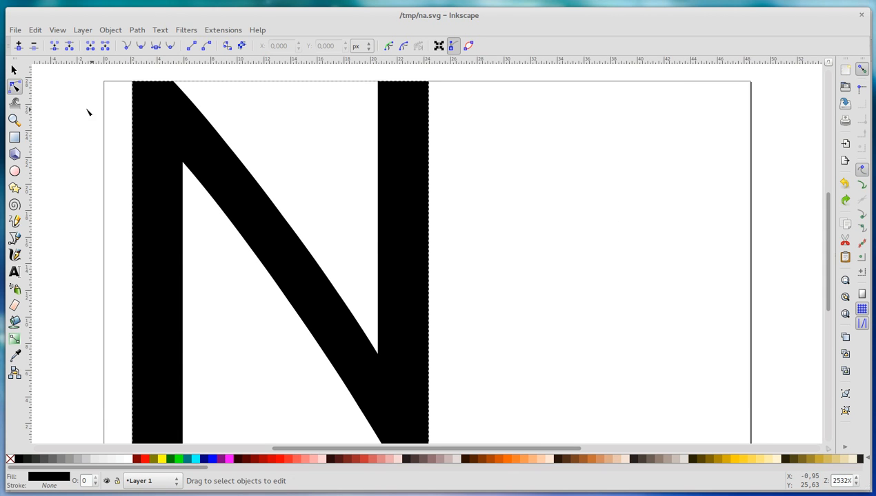
left_click(13, 70)
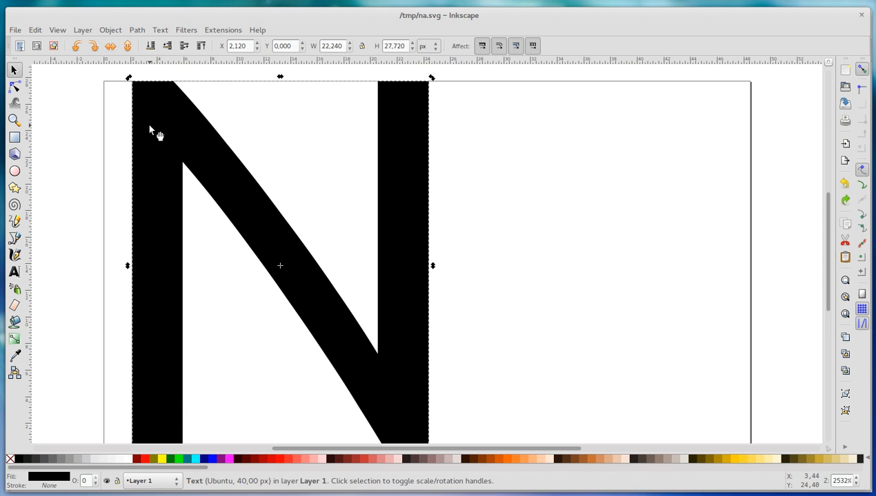
key("Delete")
Step: Add the text BWE to the drawing with the Text tool and fit it in view
left_click(14, 273)
left_click(164, 231)
type("BWE")
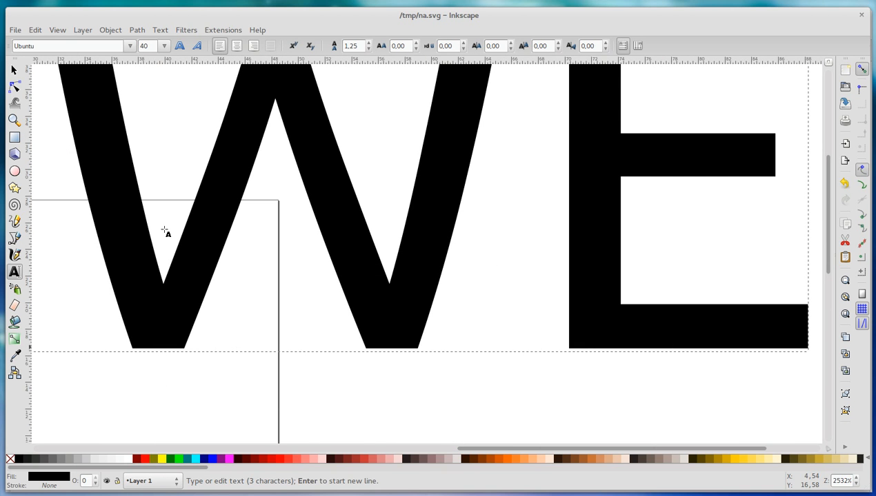
left_click(845, 281)
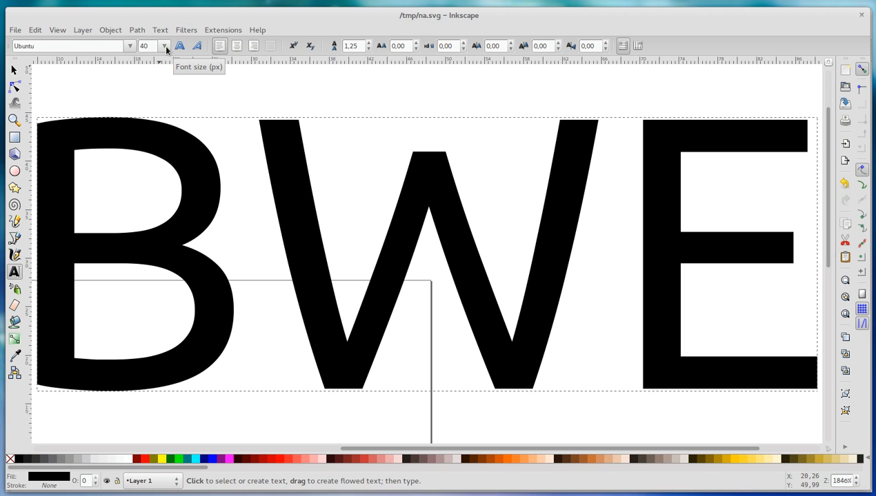
Step: Resize the page to the BWE drawing with zero margins in the document properties
left_click(12, 28)
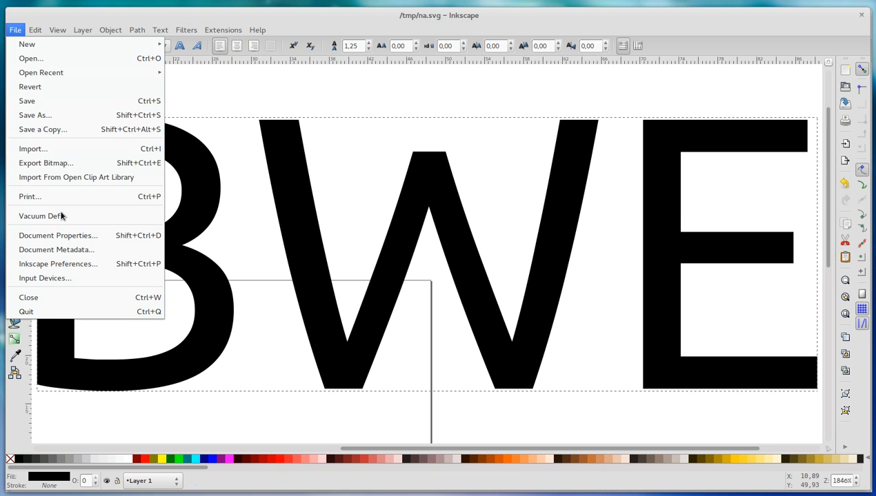
left_click(61, 236)
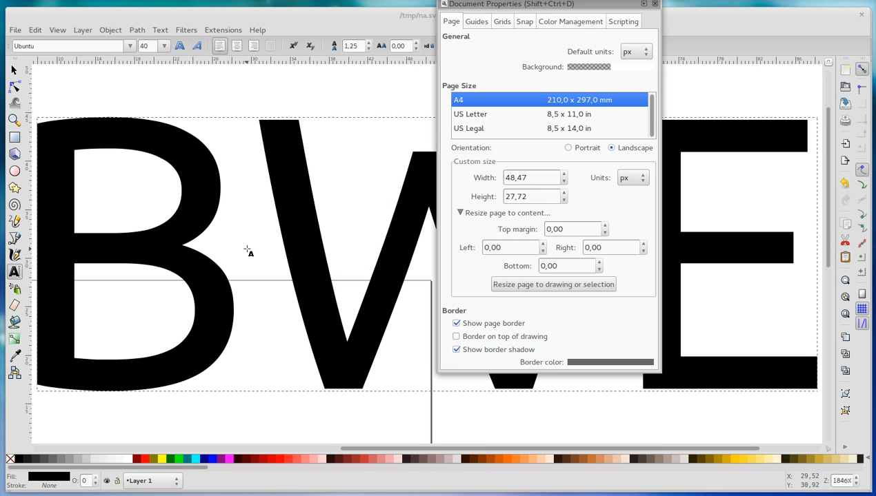
left_click(532, 287)
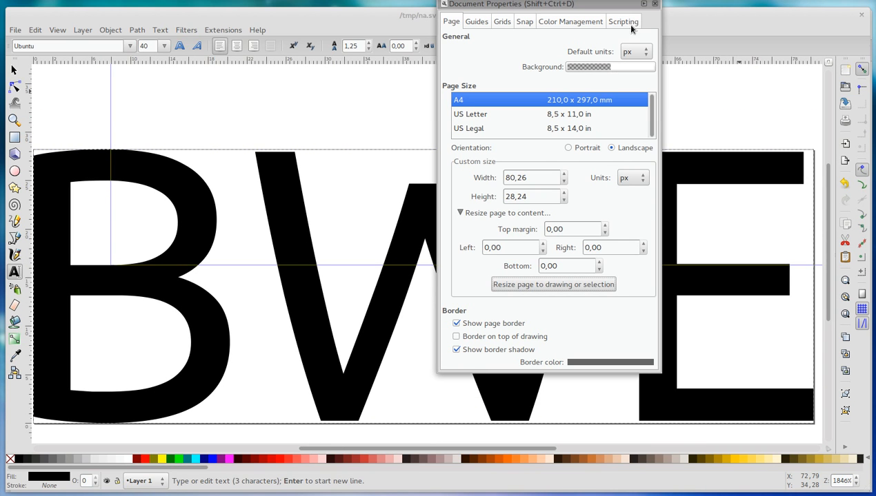
left_click_drag(621, 0, 607, 53)
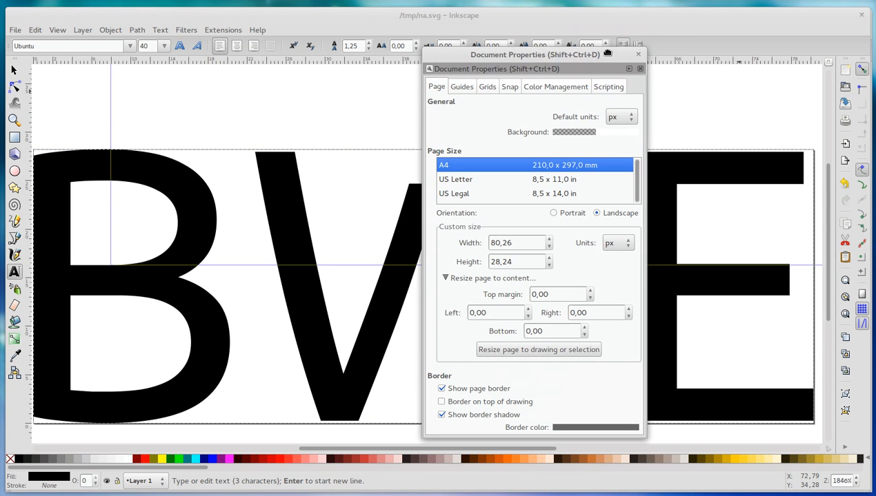
left_click(637, 56)
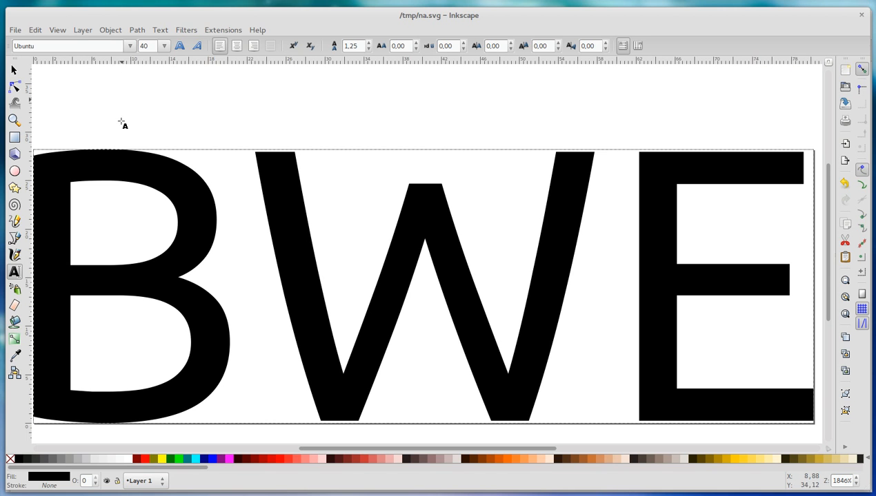
Step: Convert the BWE text object to paths
left_click(13, 70)
left_click(187, 192)
left_click(142, 30)
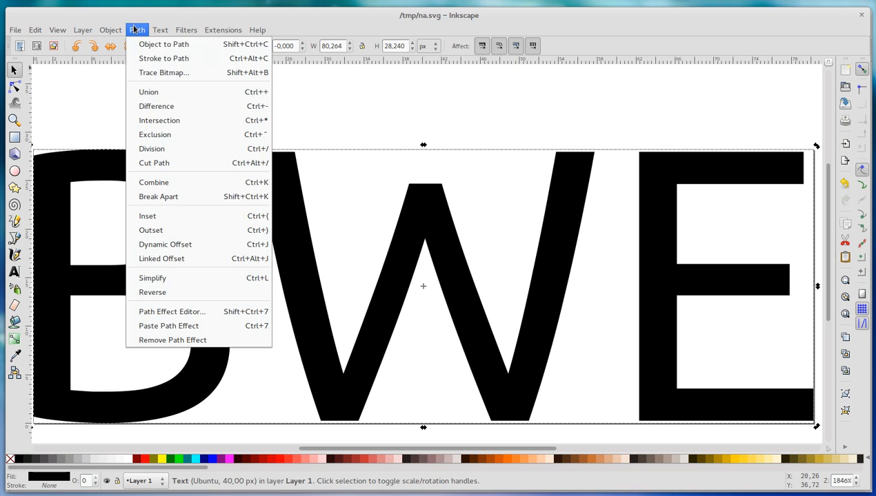
left_click(142, 44)
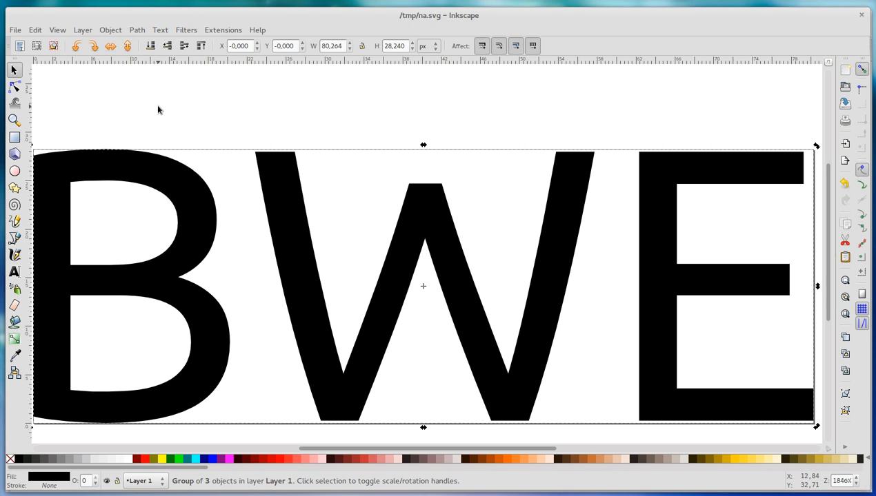
Step: Examine the path nodes of the converted B and W letters, and clear the selection
left_click(16, 89)
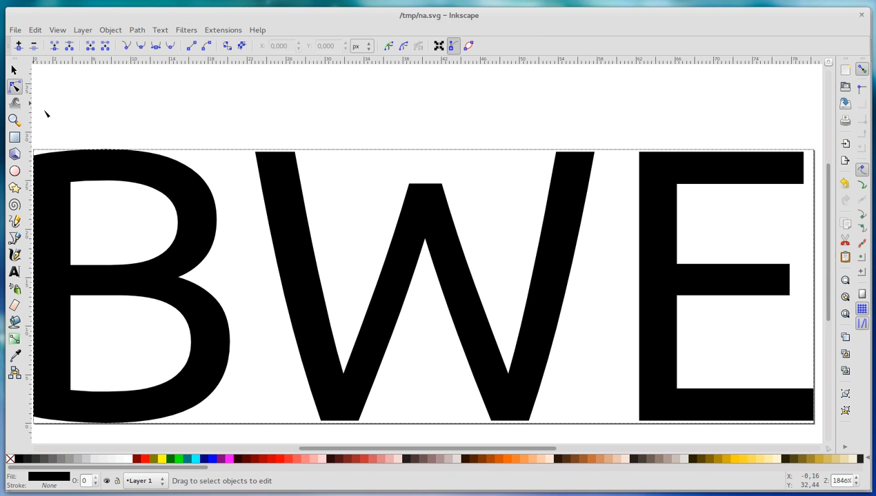
left_click(99, 167)
left_click(299, 188)
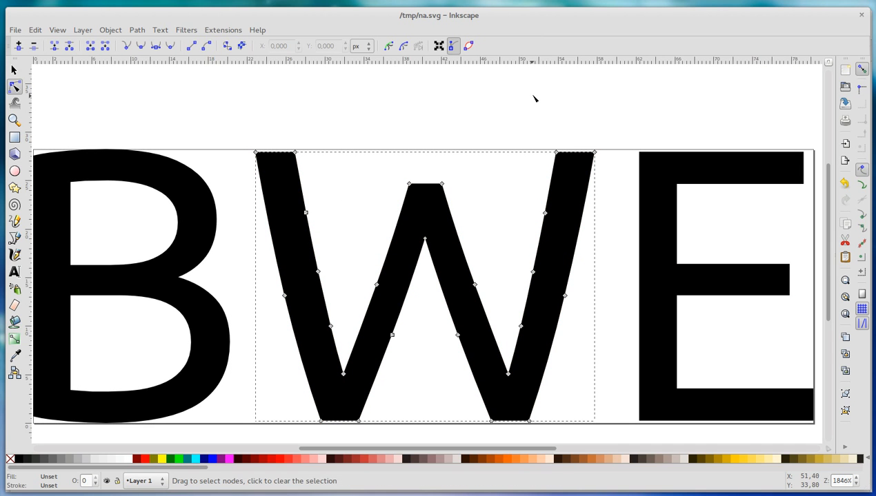
left_click(14, 70)
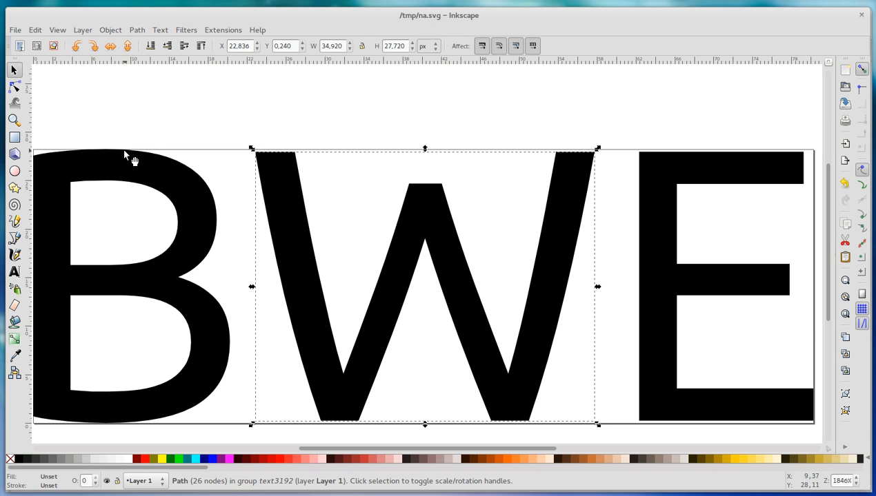
left_click(198, 128)
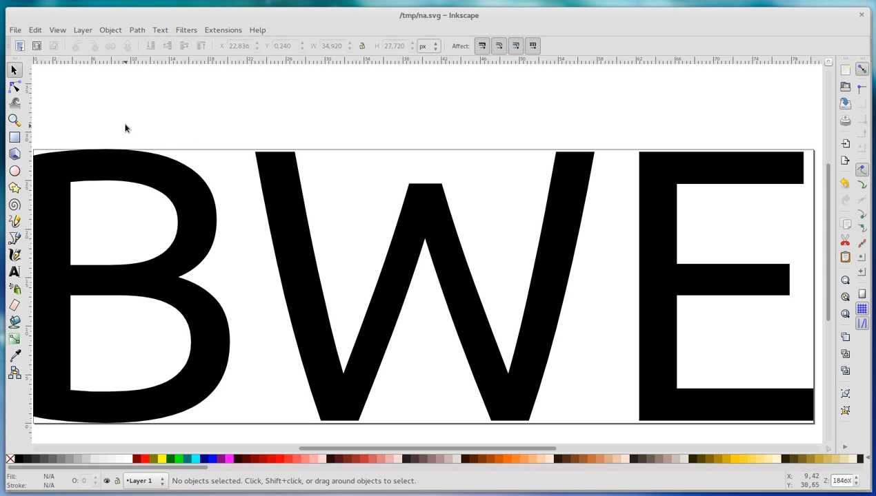
Step: Save the drawing under the new name bwe.svg in the tmp folder as Inkscape SVG
left_click(15, 30)
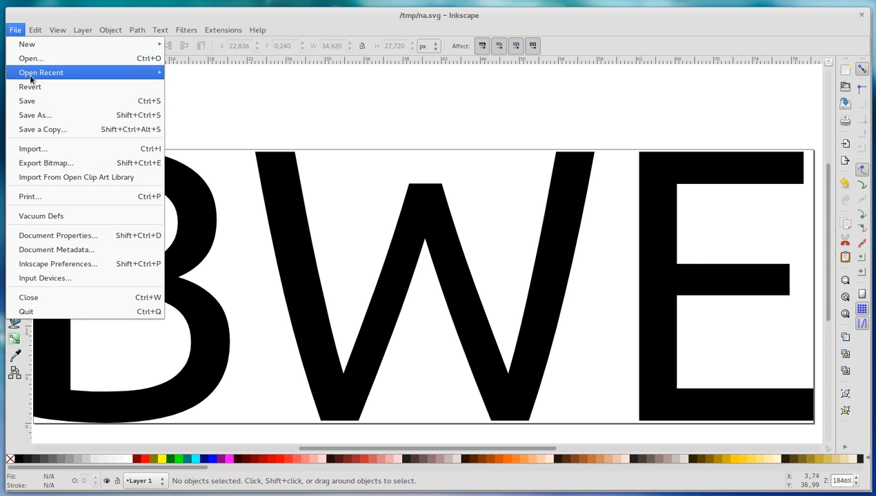
left_click(39, 113)
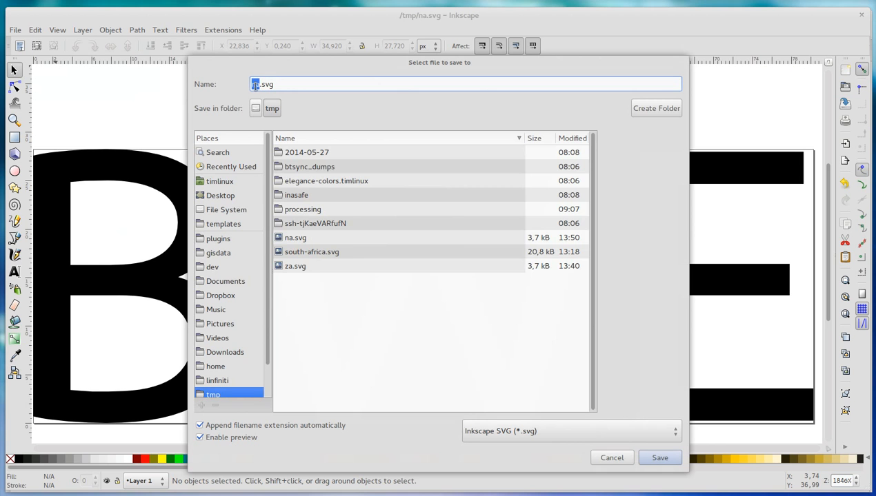
type("bwe")
key("Return")
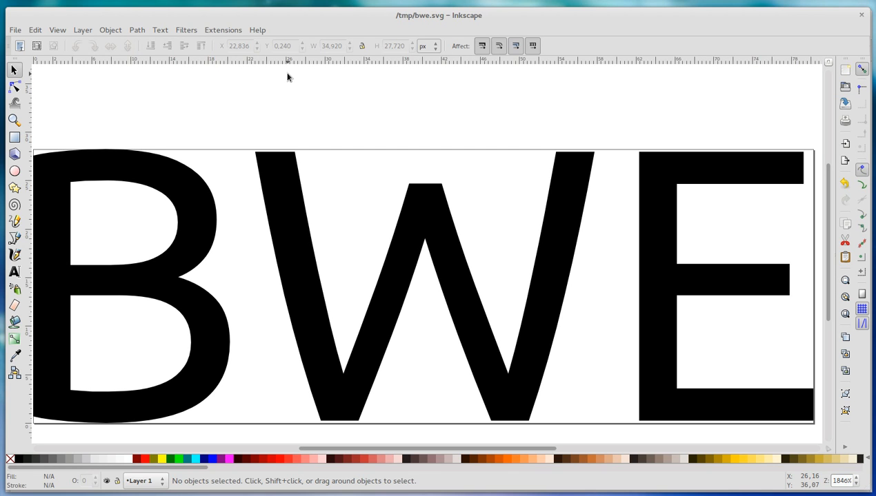
Step: Switch to gedit, open bwe.svg and look through its SVG path source
key("alt")
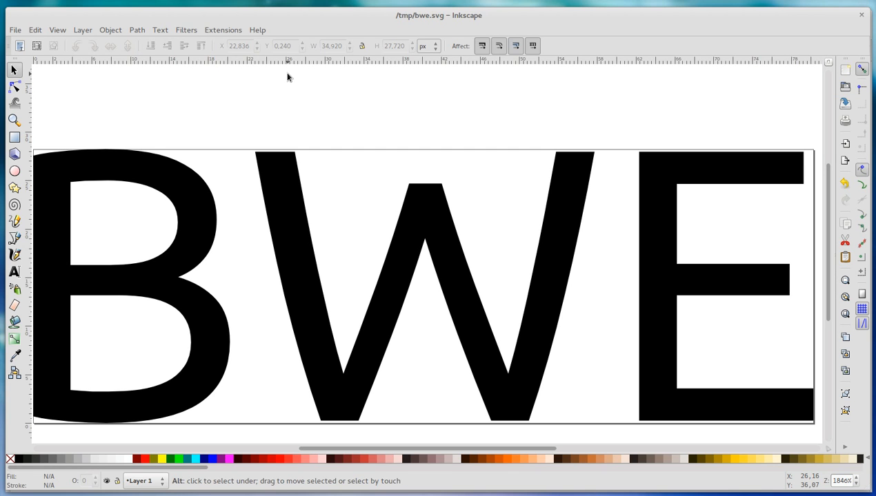
key("alt+Tab")
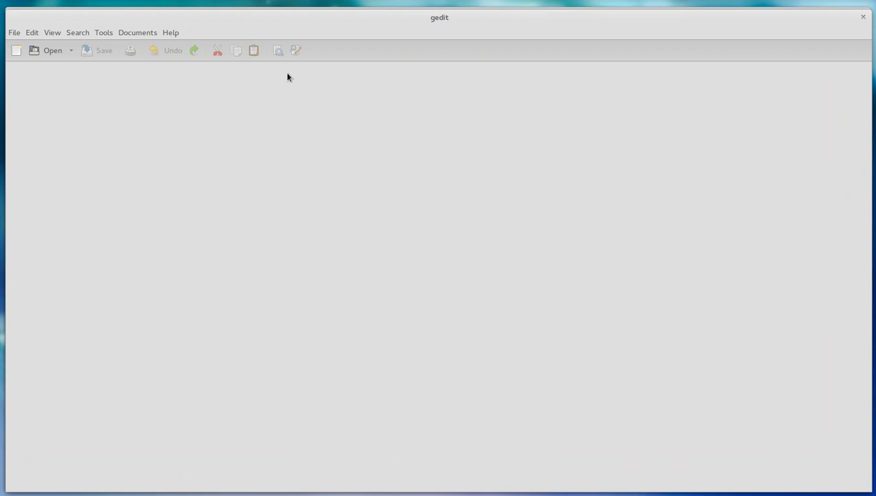
left_click(44, 51)
double_click(393, 335)
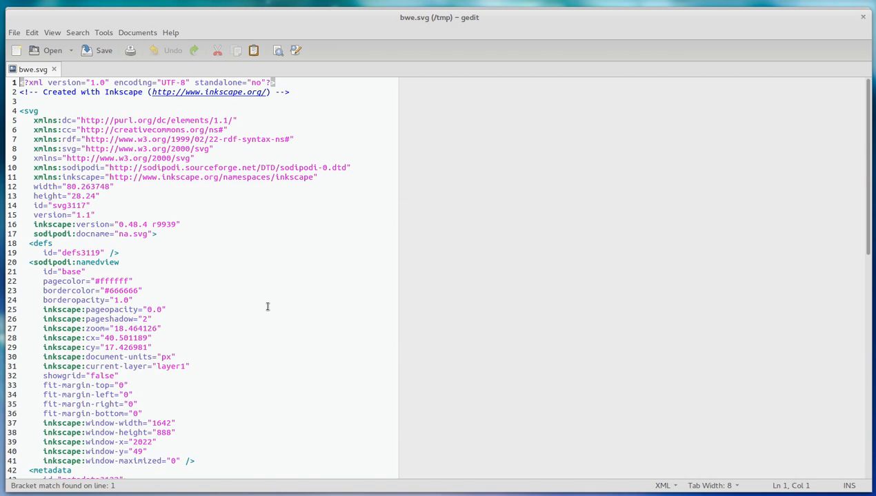
scroll(267, 305, "down", 5)
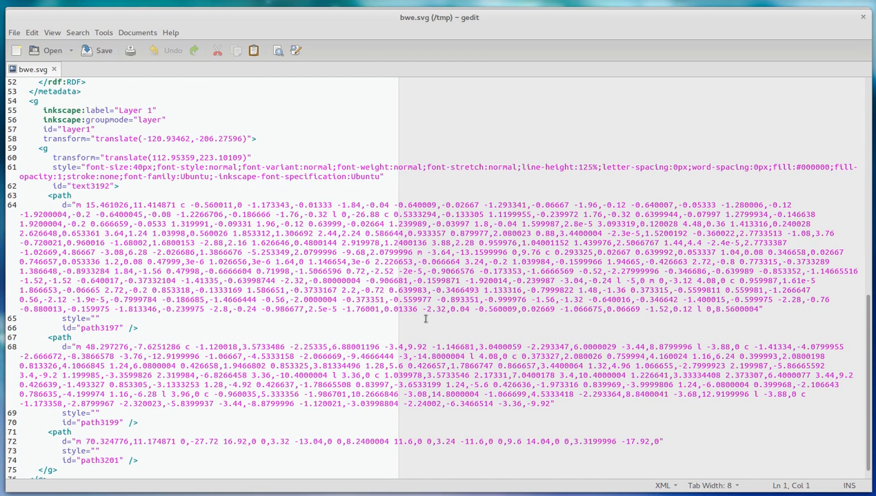
scroll(393, 290, "up", 5)
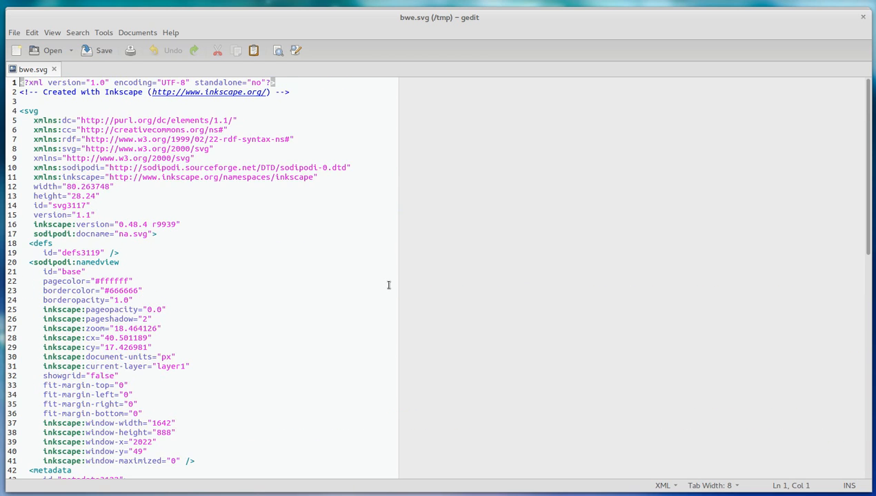
Step: Copy the entire bwe.svg source into the svg-to-wkt.linfiniti.com converter in Chrome and convert it to WKT
key("ctrl+a")
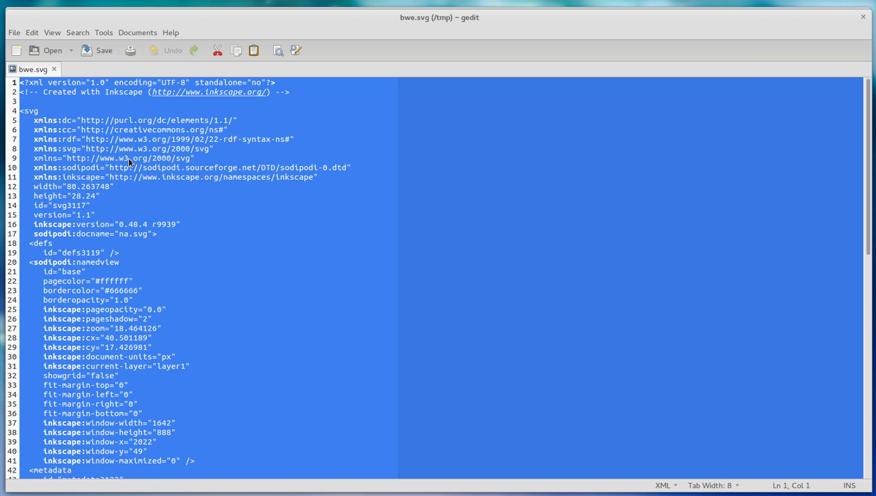
key("alt+Tab")
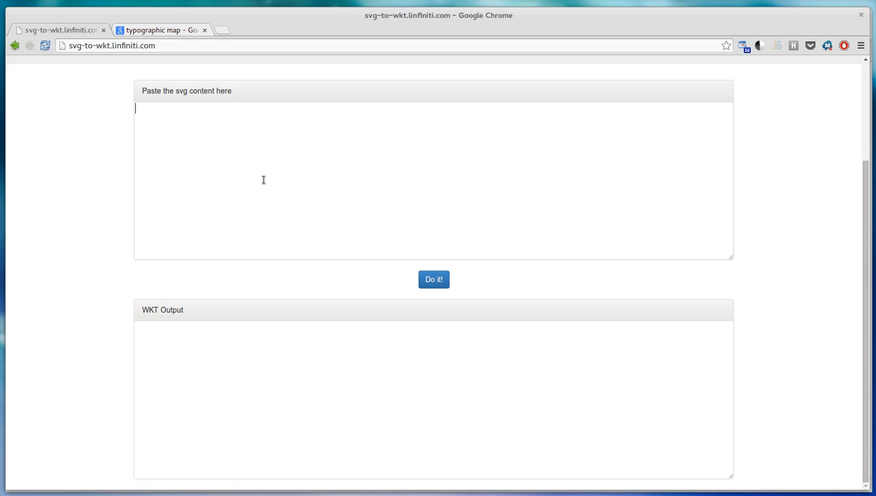
key("ctrl+v")
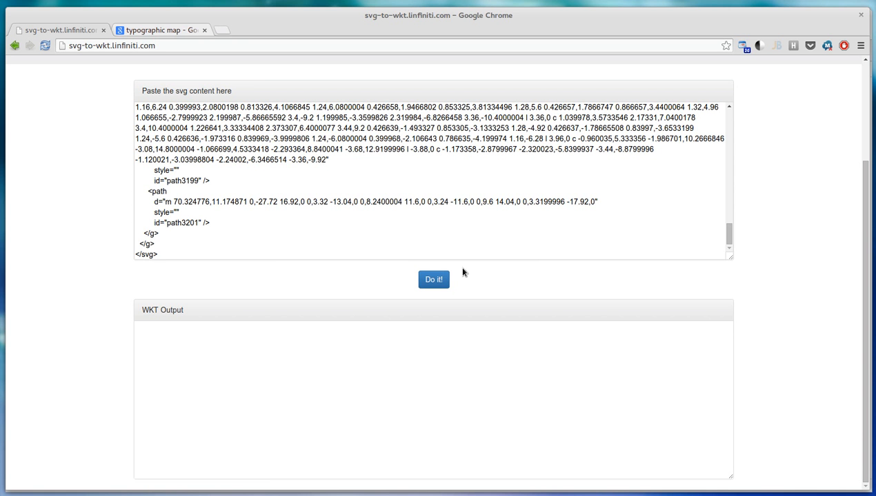
left_click(435, 277)
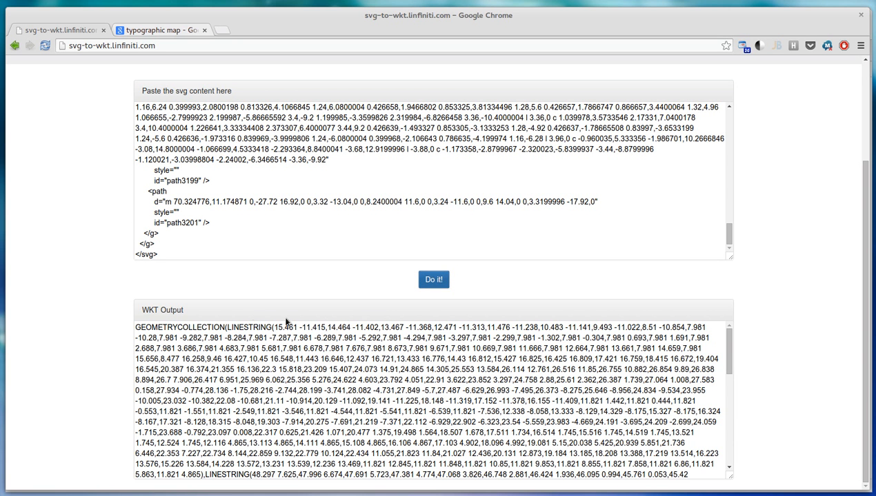
Step: Copy the LINESTRING parts of the WKT output without the GEOMETRYCOLLECTION wrapper and paste them into a new gedit document
scroll(253, 353, "down", 2)
scroll(253, 353, "up", 4)
scroll(786, 362, "down", 2)
left_click_drag(227, 326, 687, 483)
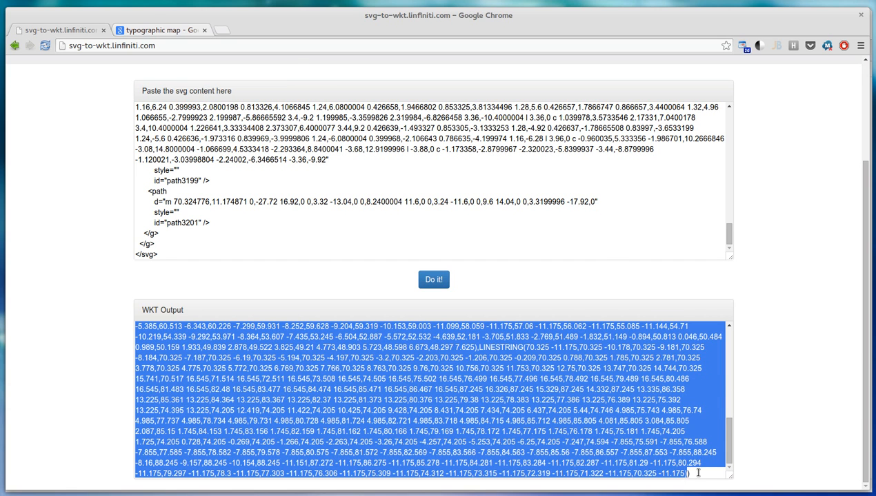
scroll(695, 474, "up", 10)
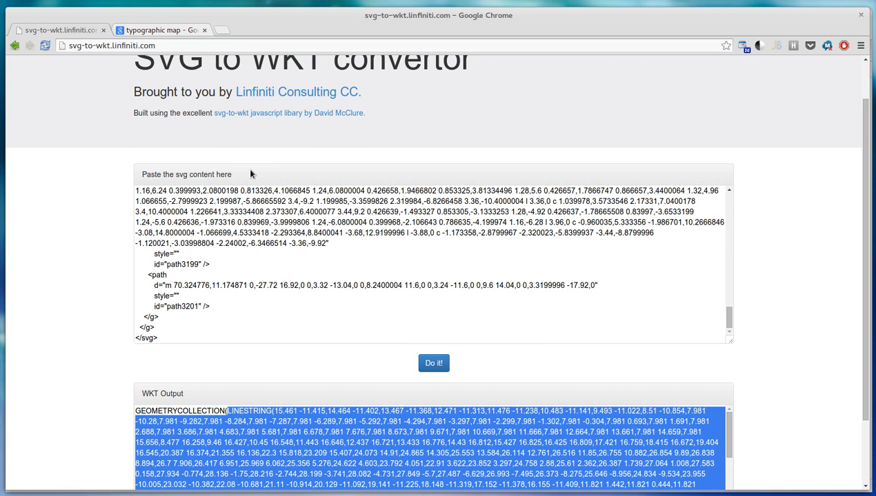
key("alt+Tab")
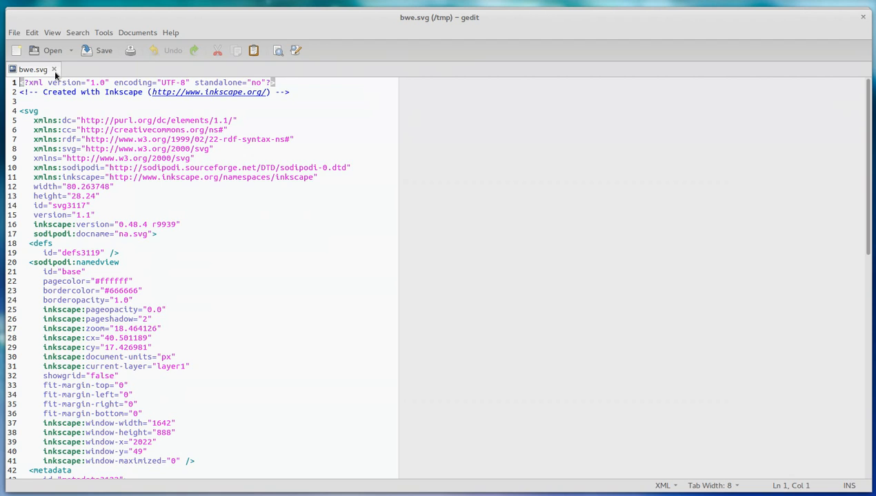
left_click(17, 52)
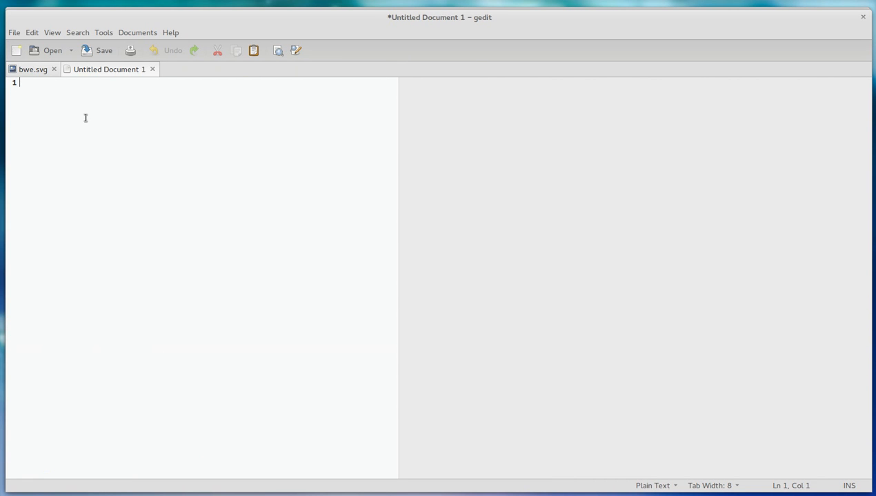
key("ctrl+v")
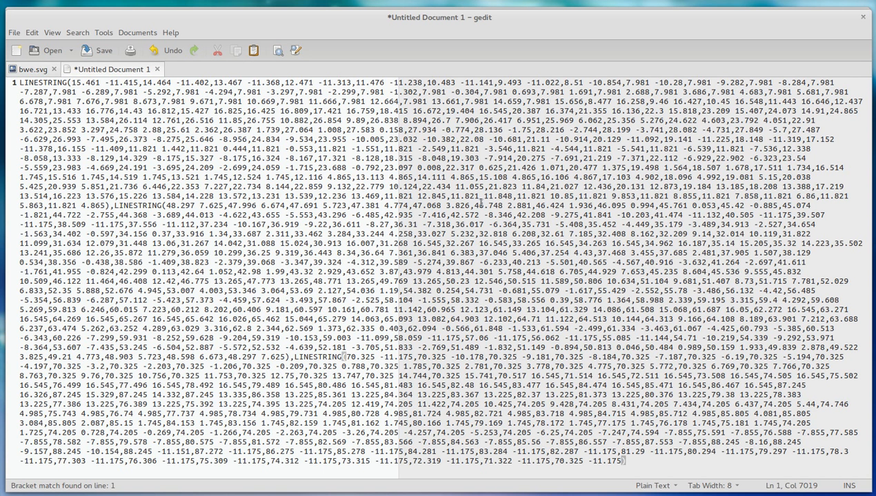
Step: Search the document for LINE and put the second LINESTRING on its own line, removing the comma before it
left_click(398, 243)
key("ctrl+f")
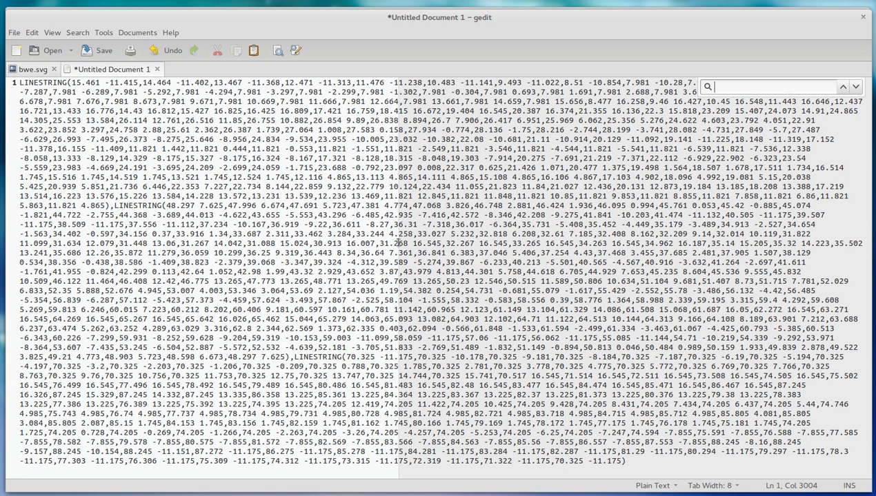
type("LINE")
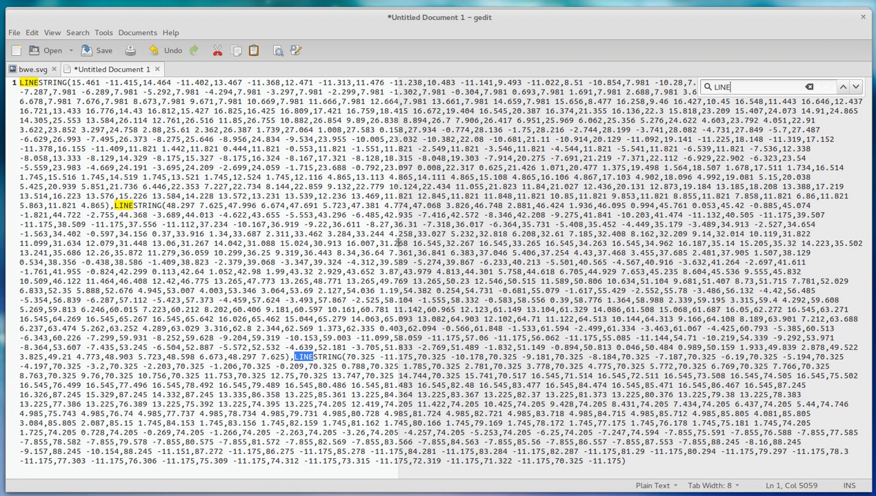
key("Return")
left_click(136, 209)
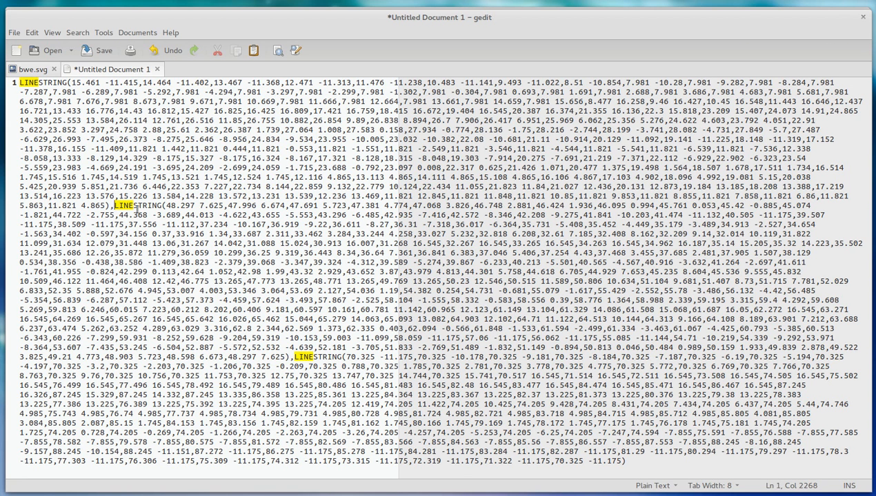
key("BackSpace")
key("Return")
Step: Put the third LINESTRING on its own line and remove the comma that separates it from the second
left_click(20, 338)
key("Down")
key("Right")
key("Right")
key("Right")
key("Right")
key("Right")
key("Right")
key("Right")
key("Right")
key("Right")
key("Right")
key("Right")
key("Right")
key("Right")
key("Right")
key("Right")
key("Right")
key("Right")
key("Right")
key("Right")
key("Right")
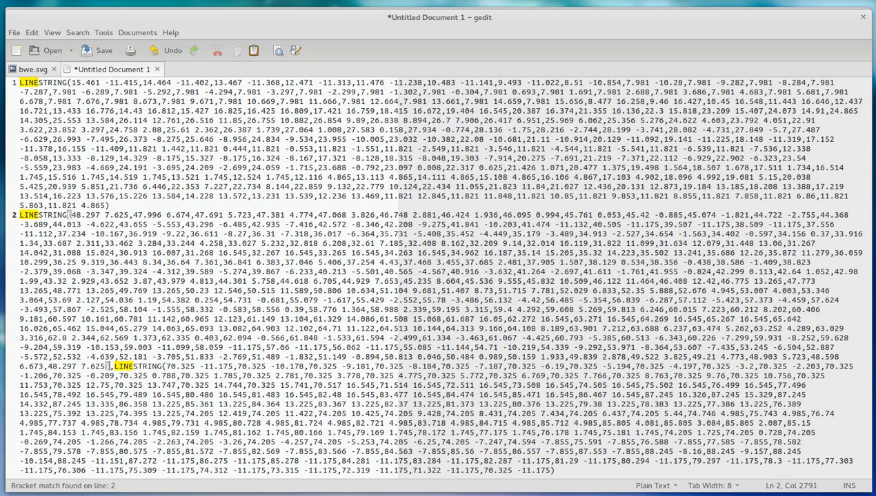
key("BackSpace")
key("Return")
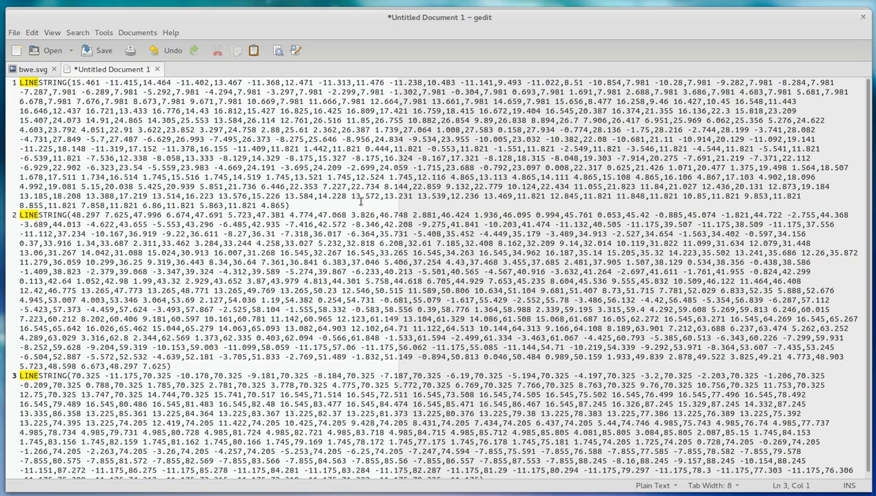
Step: Copy all three LINESTRING lines, switch to QGIS and paste them as features into typographic_layer
left_click(256, 215)
scroll(256, 215, "down", 1)
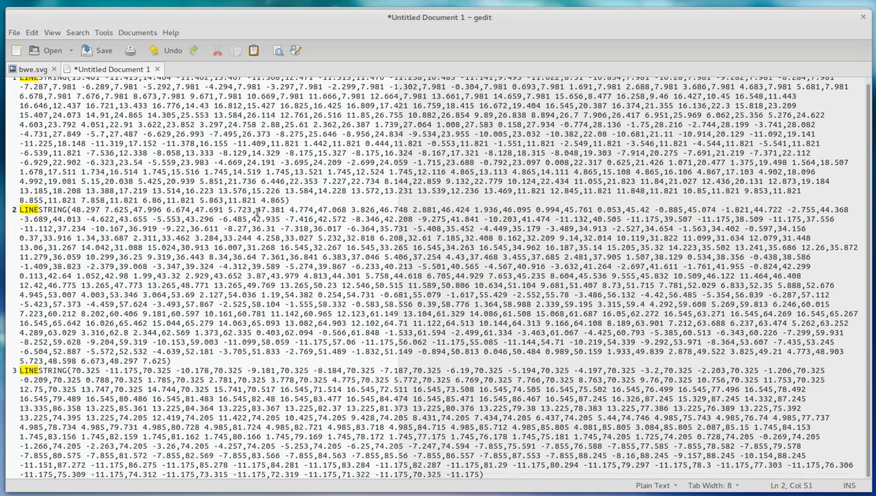
key("ctrl+a")
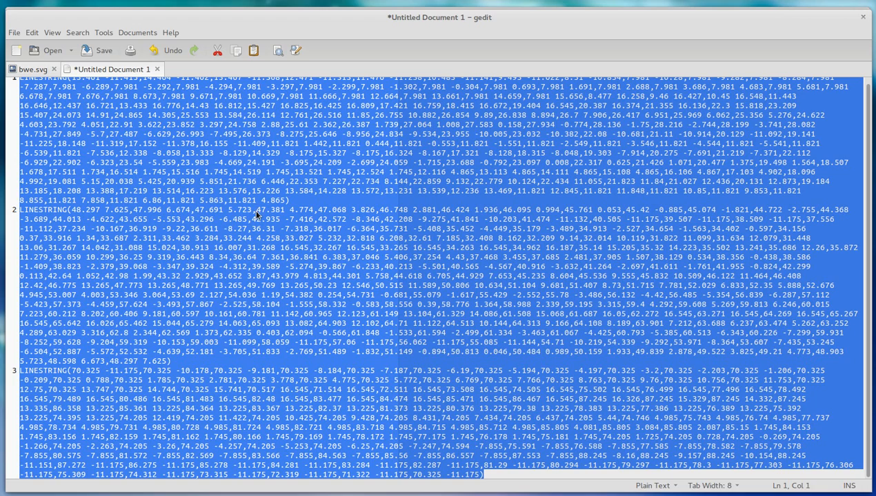
key("alt+Tab")
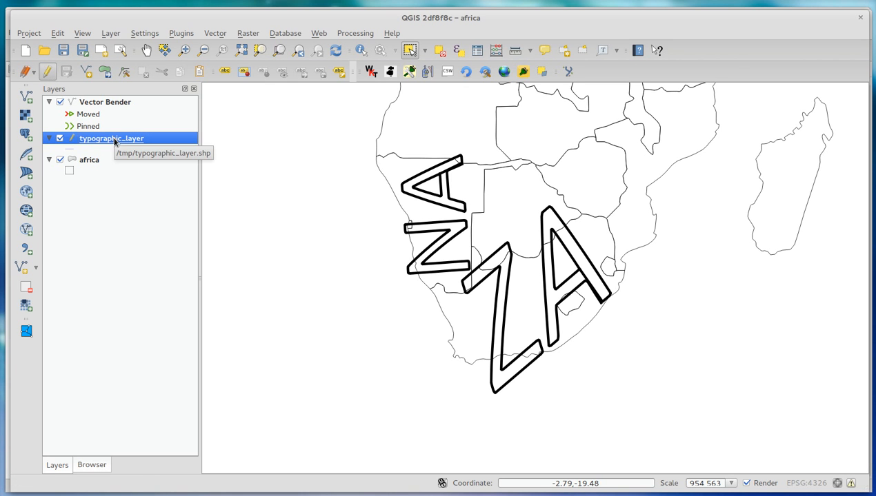
left_click(199, 72)
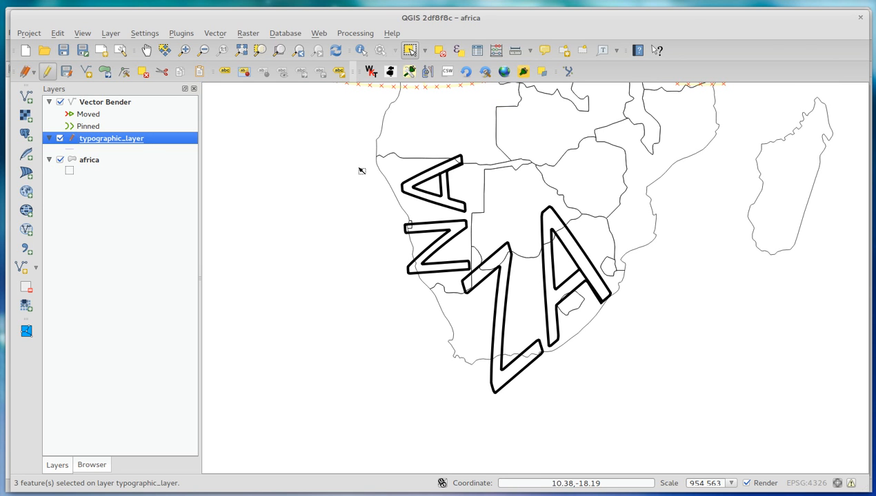
Step: Move the selected BWE letter features southwest so they lie over southern Africa
scroll(362, 170, "down", 2)
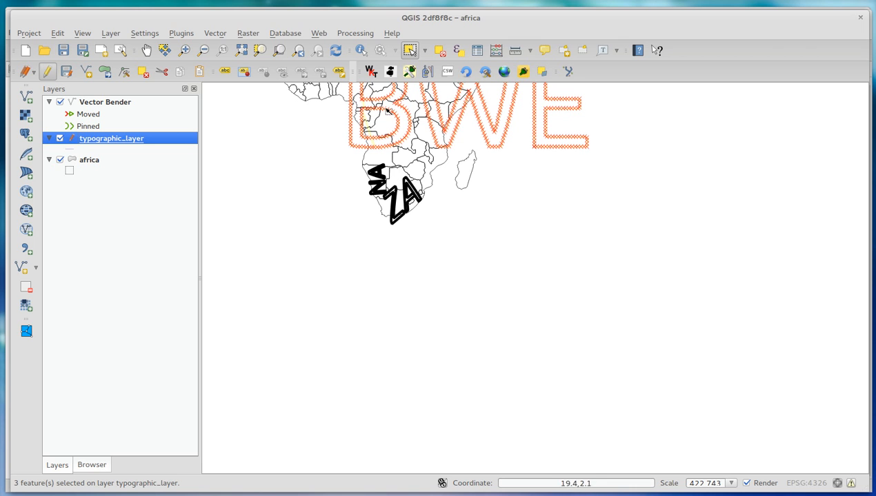
left_click(104, 72)
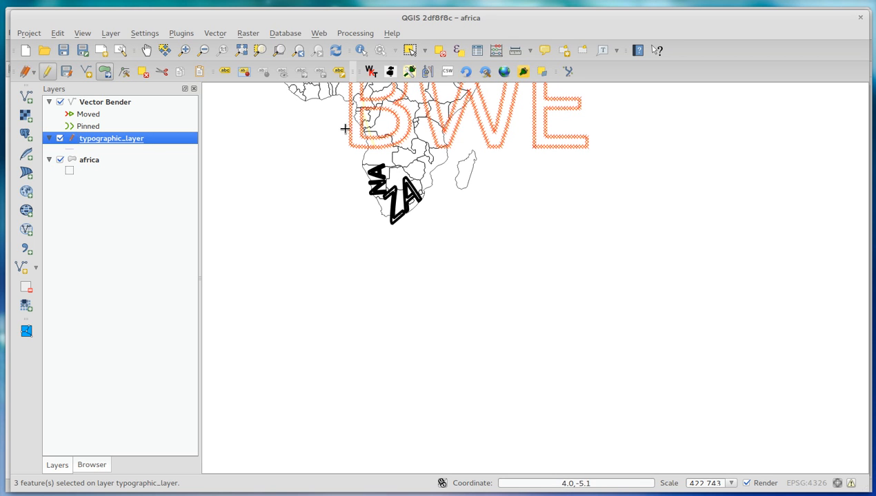
left_click_drag(349, 118, 294, 186)
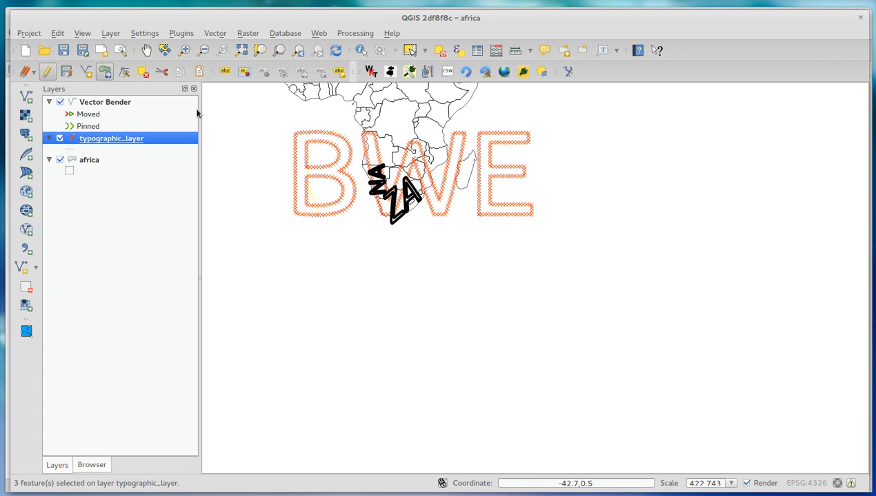
Step: Enable the Advanced Digitizing tools and rotate the selected BWE features counterclockwise so the word slopes up toward the northeast
right_click(637, 80)
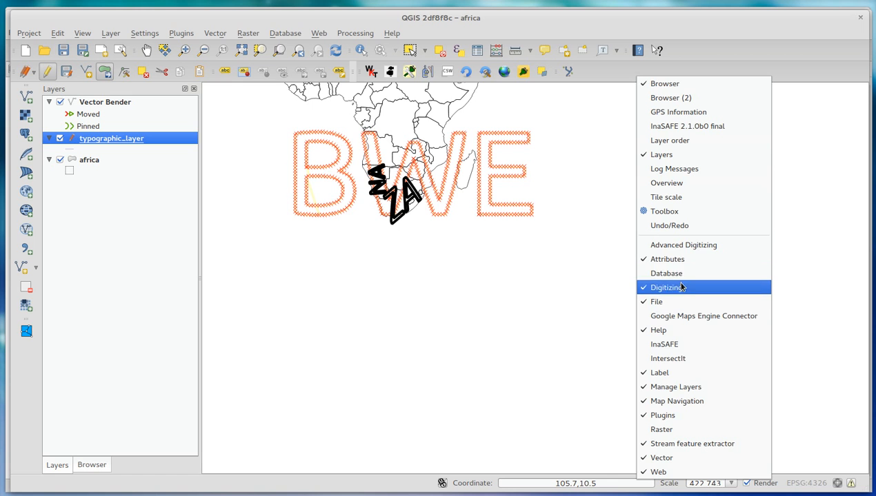
left_click(680, 245)
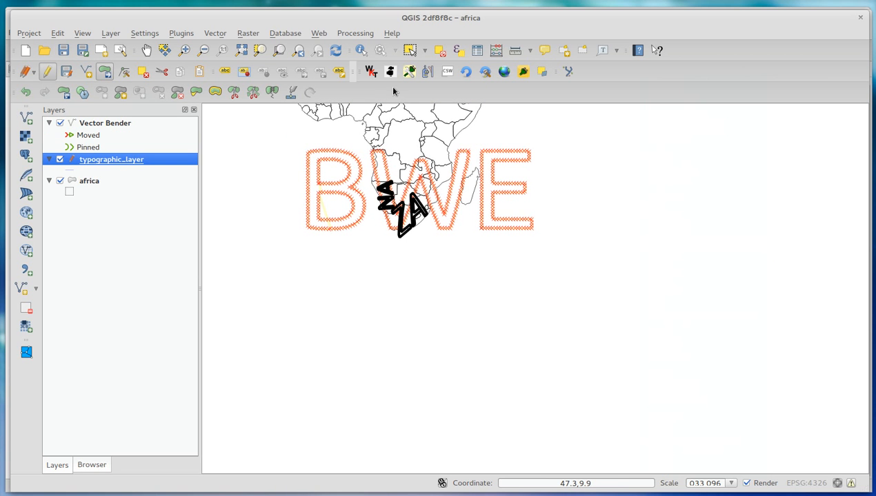
left_click(64, 92)
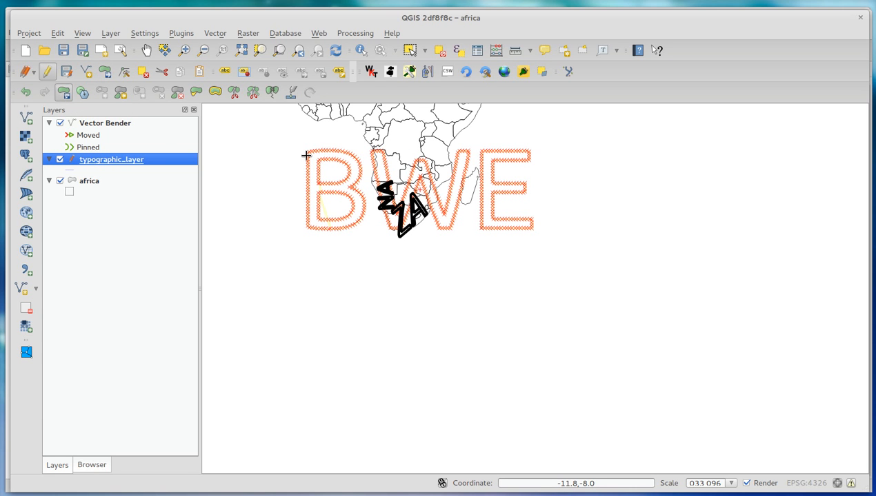
left_click_drag(306, 156, 332, 250)
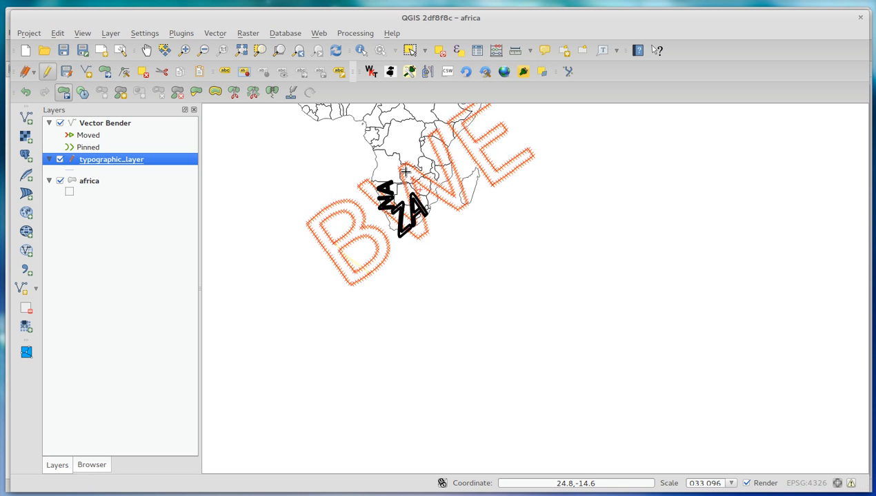
scroll(372, 152, "up", 3)
scroll(413, 185, "down", 1)
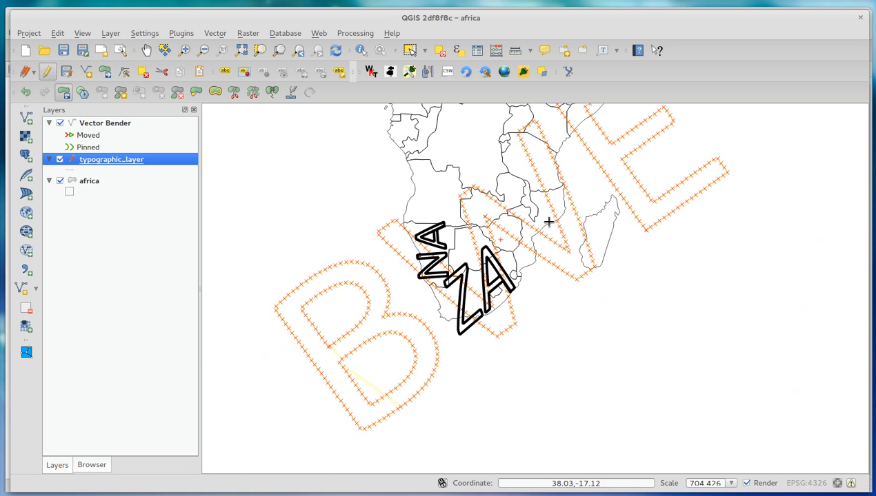
Step: Look up the Vector Bender plugin in the plugin manager and view its details
left_click(211, 36)
mouse_move(236, 48)
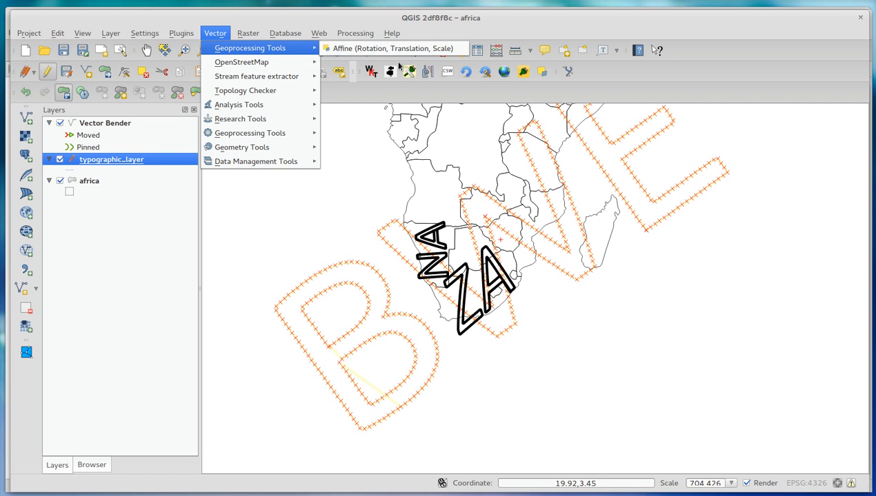
left_click(180, 33)
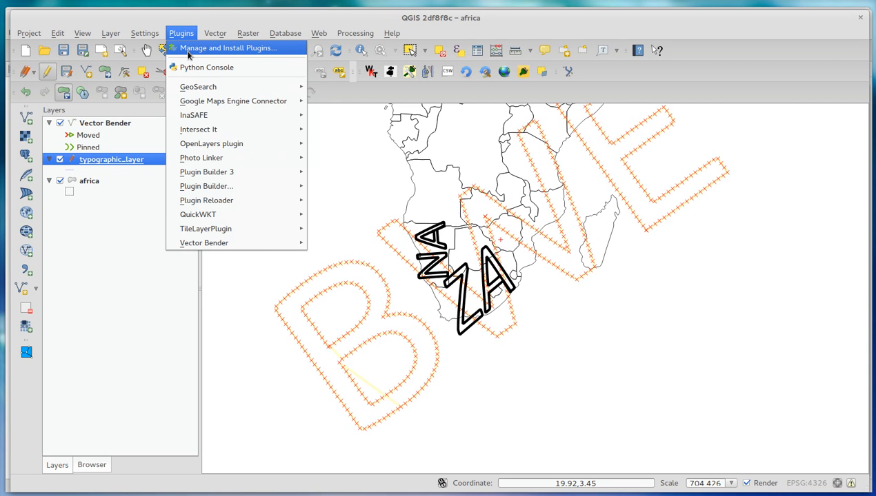
left_click(188, 50)
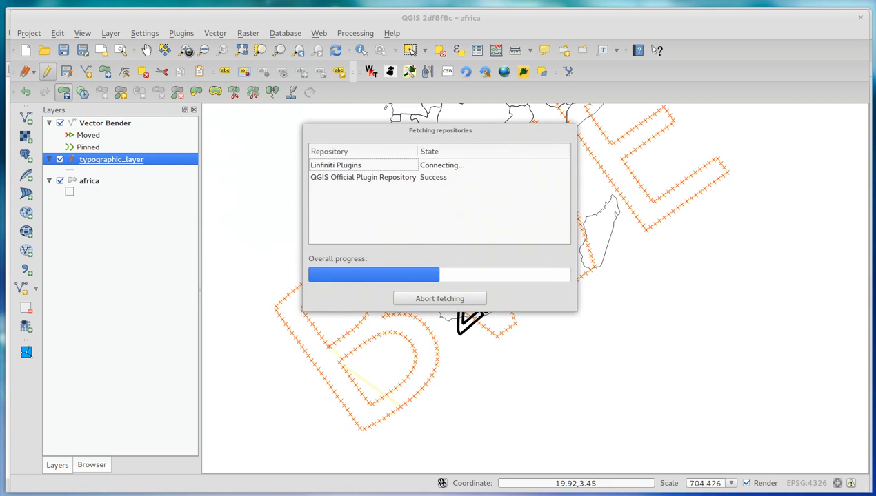
left_click(541, 249)
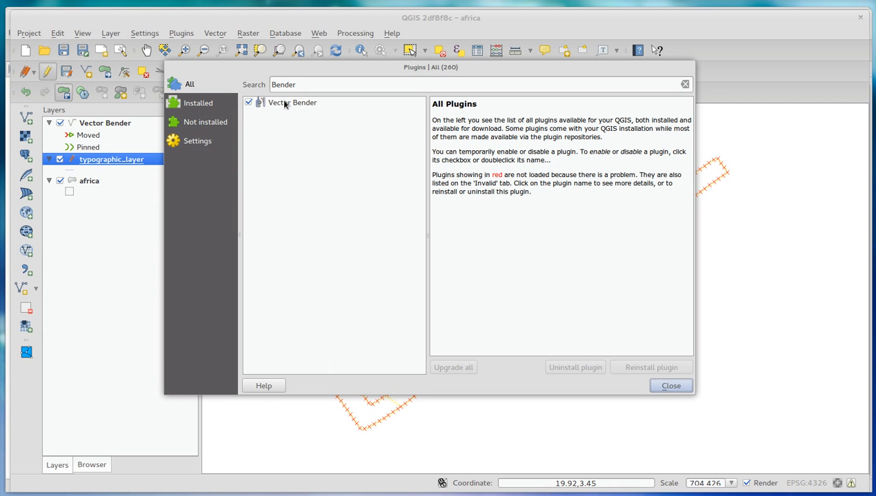
left_click(303, 105)
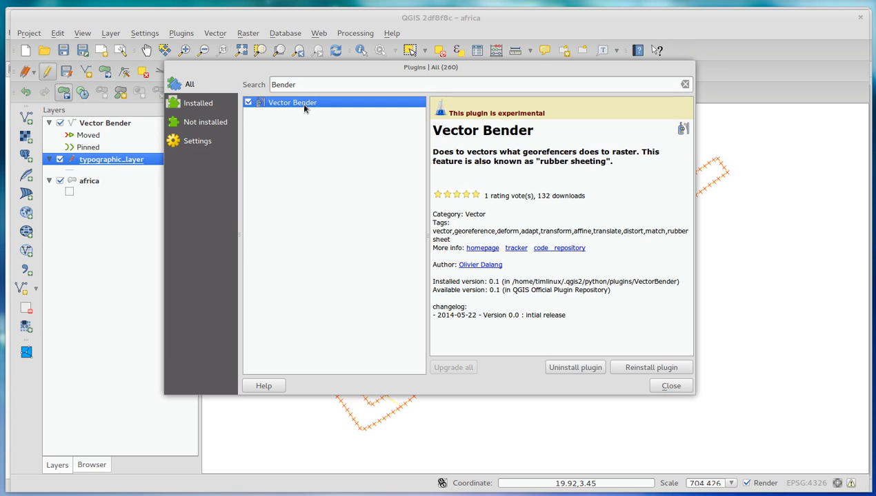
left_click(663, 386)
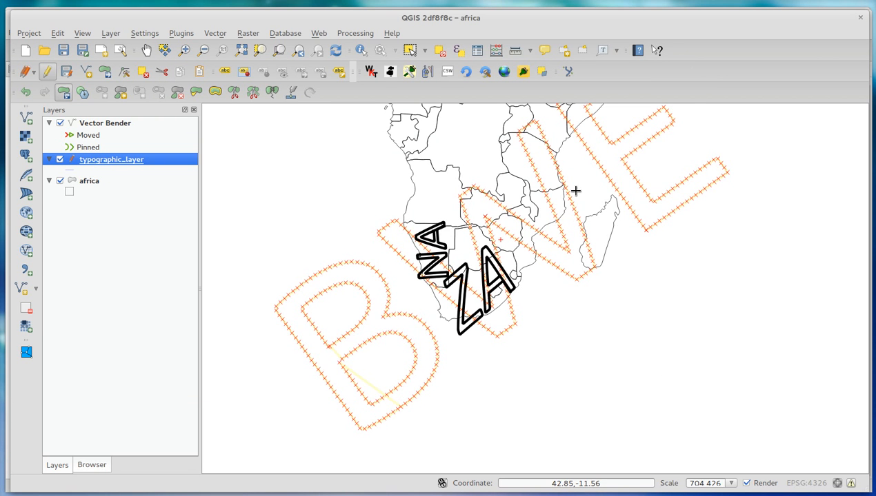
Step: Make typographic_layer the active layer, open the VectorBender tool and move its dialog over the lower part of the map
left_click(115, 125)
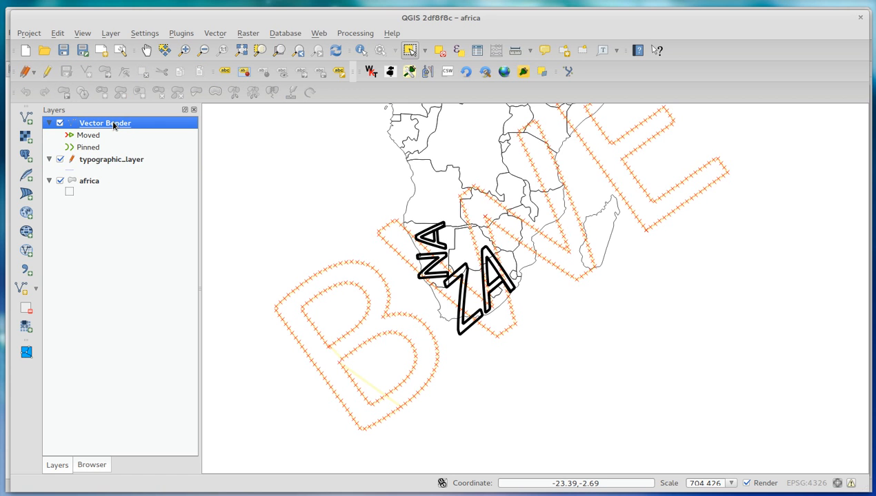
left_click(93, 161)
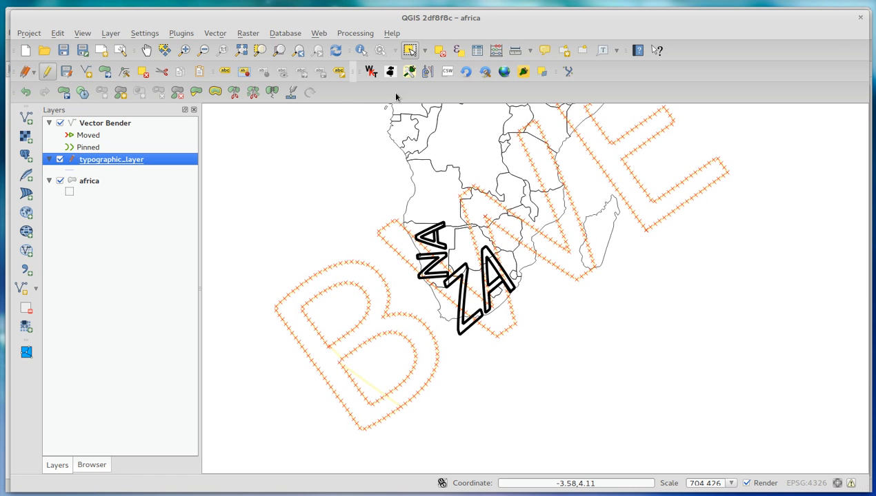
left_click(426, 72)
left_click_drag(136, 4, 369, 260)
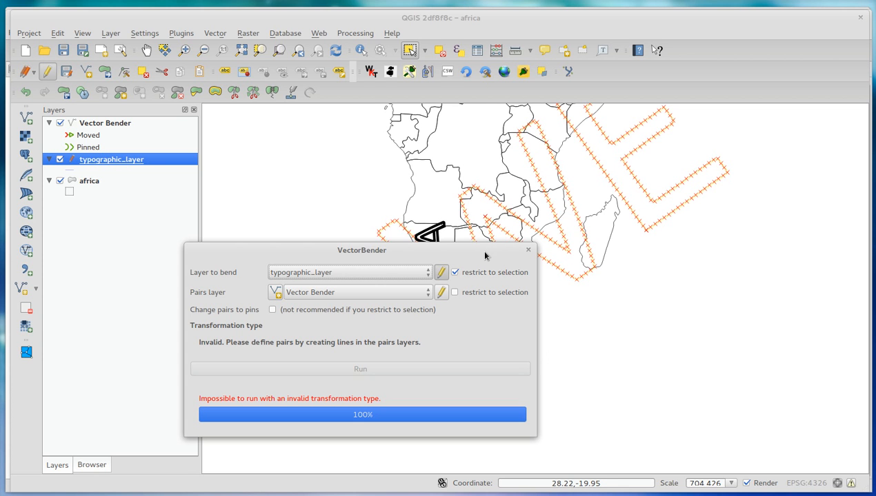
Step: Close the VectorBender dialog, make the Vector Bender layer editable and draw two pair lines from opposite ends of the BWE lettering to Botswana
left_click_drag(495, 252, 362, 299)
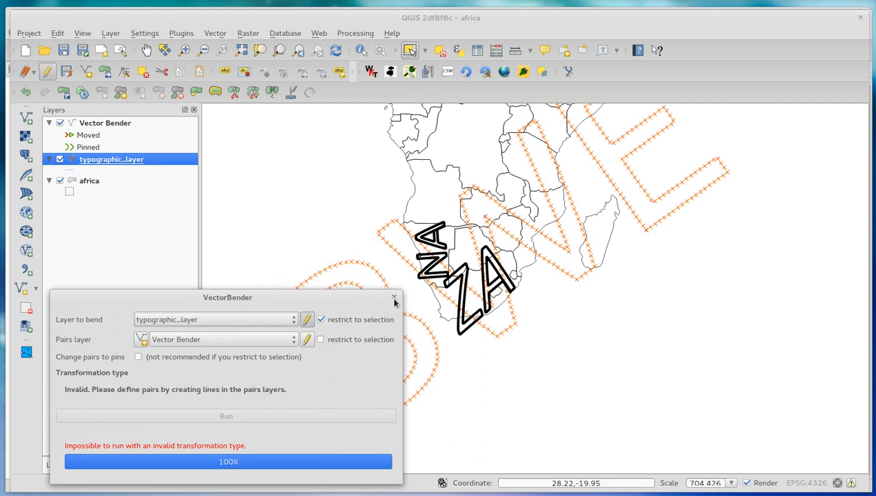
left_click(394, 299)
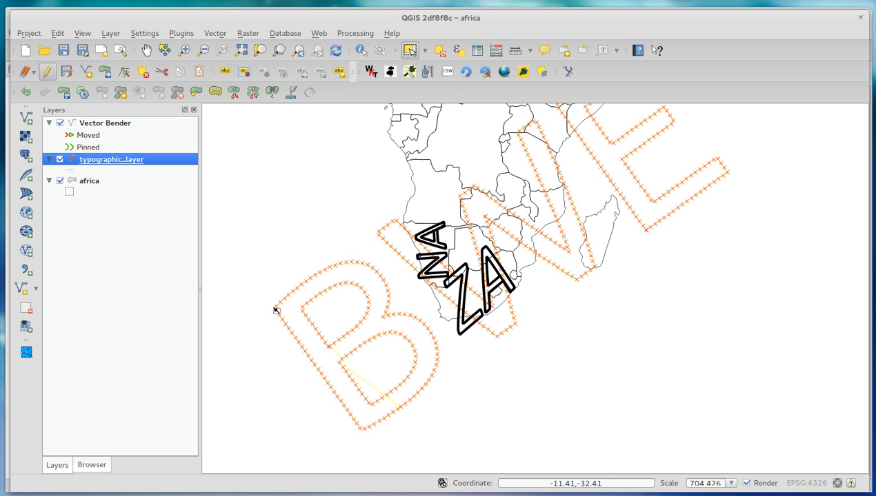
left_click(97, 122)
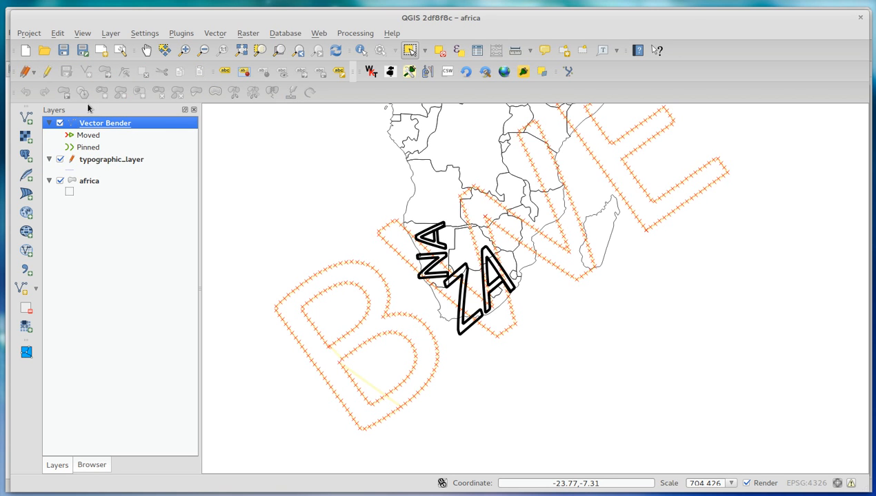
left_click(47, 71)
left_click(86, 71)
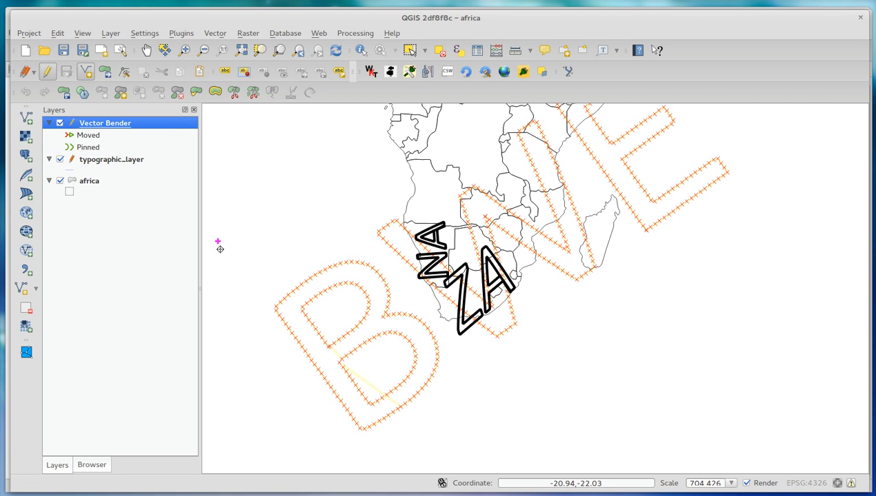
left_click(275, 308)
left_click(454, 238)
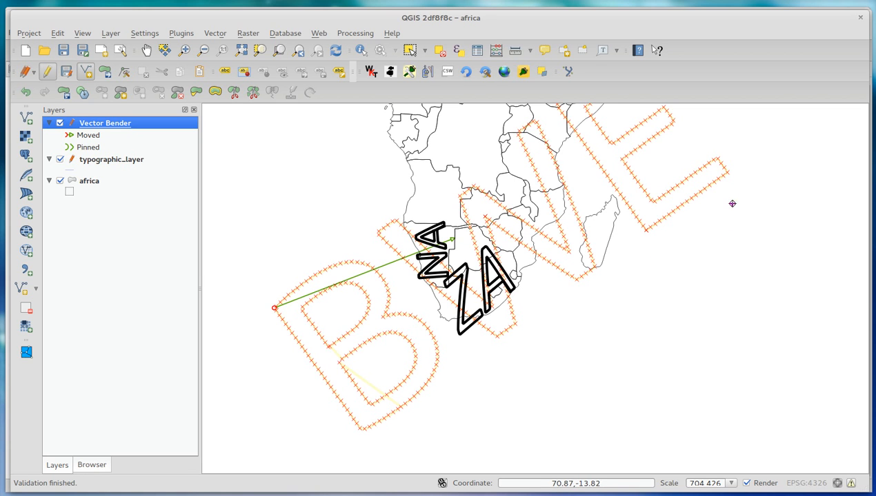
left_click(730, 170)
left_click(491, 256)
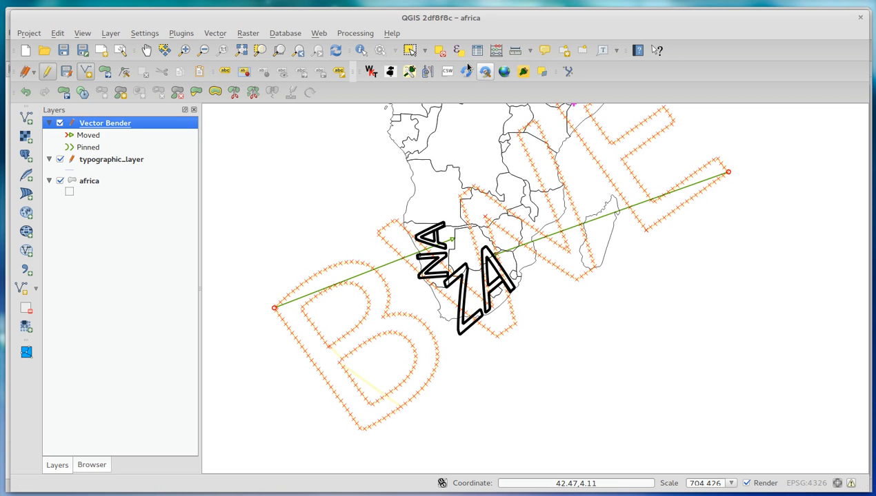
Step: Run VectorBender's linear transformation on the selected typographic_layer features using the two pairs and close the dialog
left_click(428, 71)
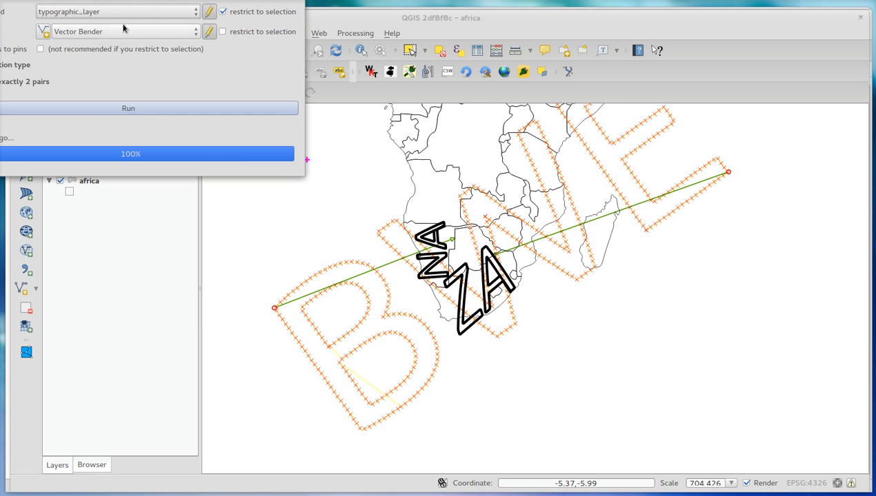
left_click_drag(124, 2, 218, 147)
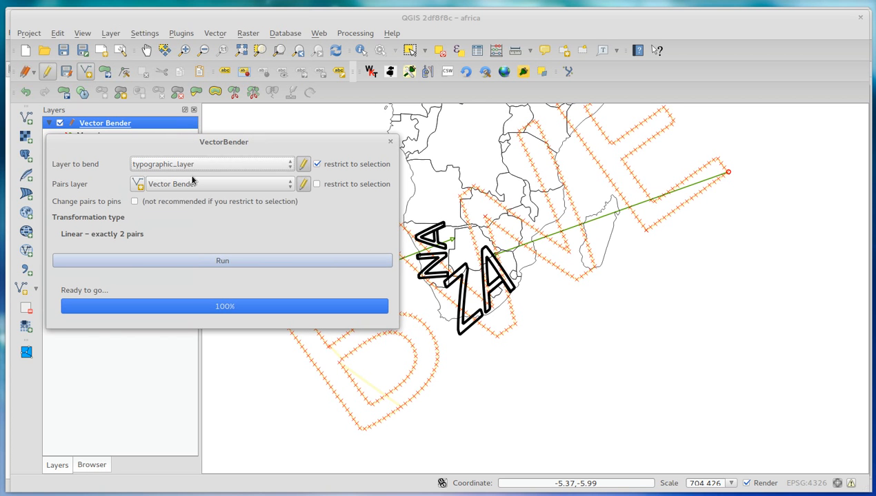
left_click(190, 262)
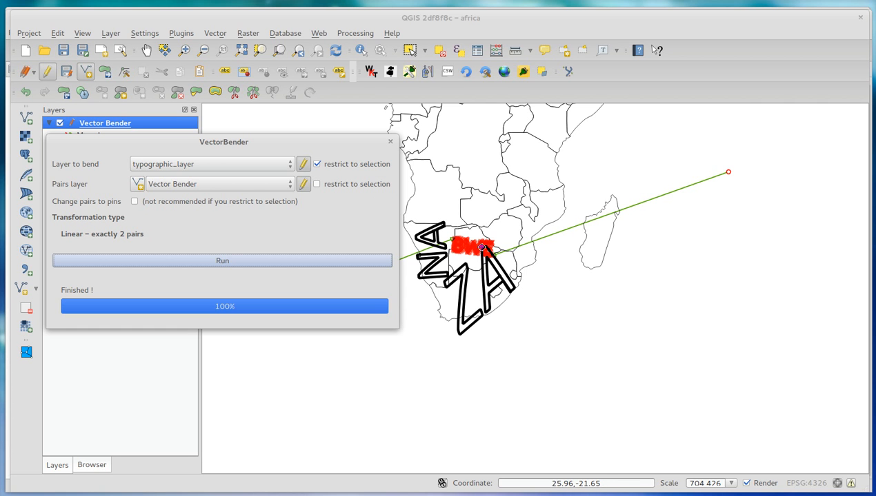
left_click(390, 141)
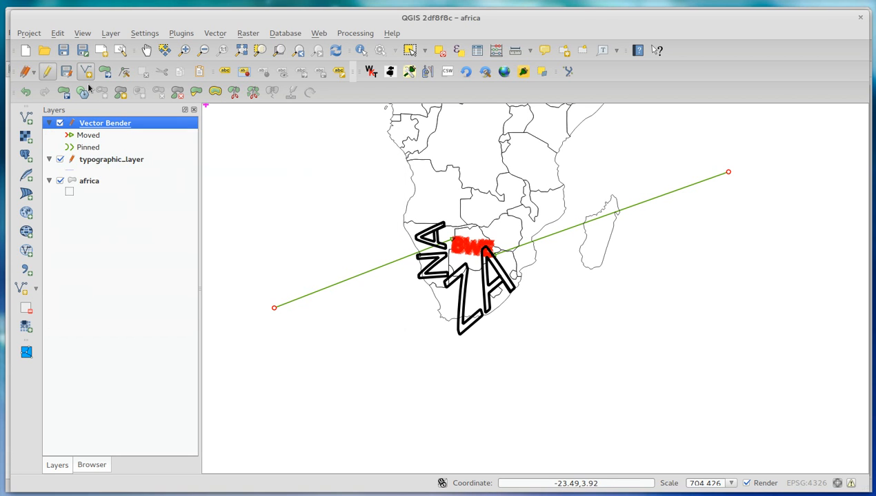
Step: Try to rotate the bent BWE lettering, making typographic_layer active for the second attempt, and undo that rotation
left_click(64, 92)
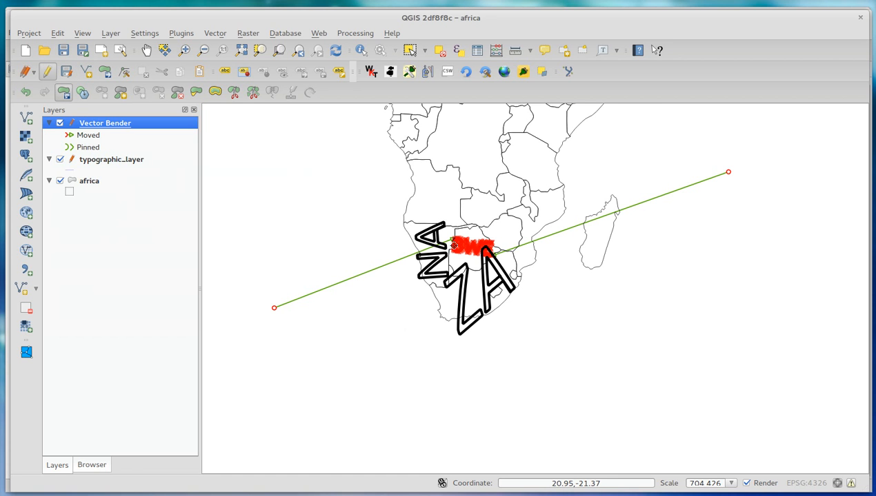
left_click_drag(450, 253, 421, 244)
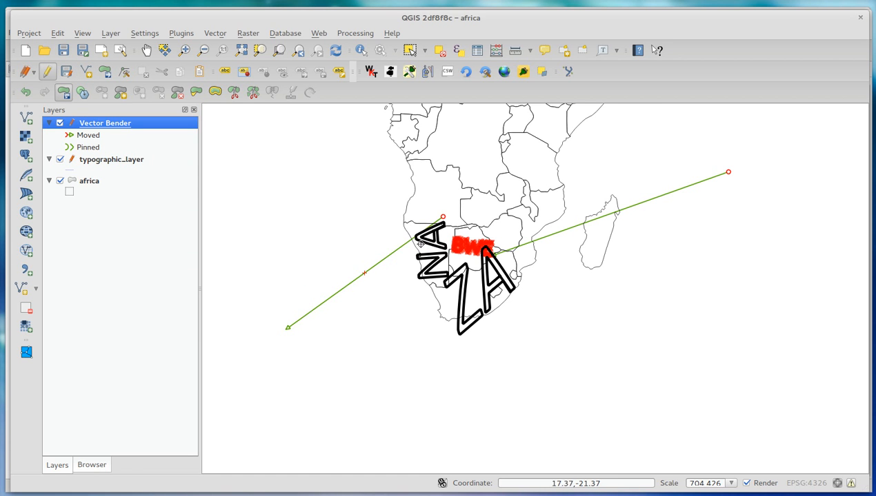
left_click(136, 163)
left_click_drag(450, 239, 491, 264)
key("ctrl+z")
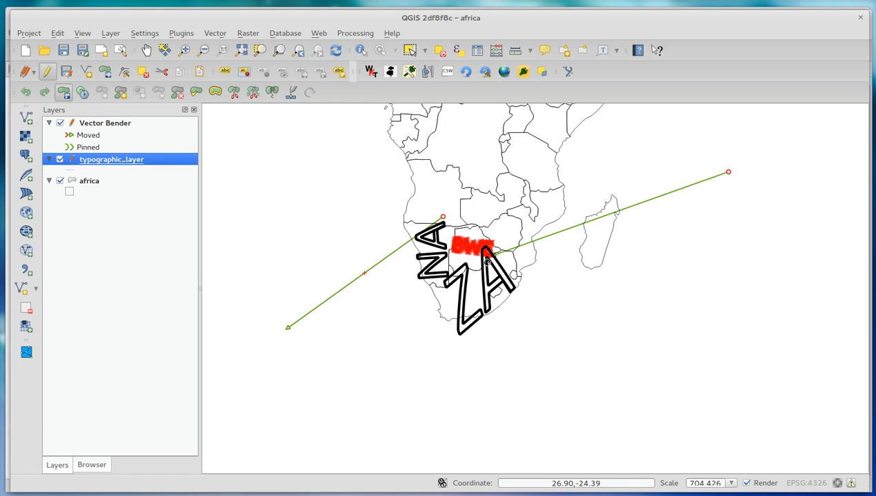
Step: Save the typographic_layer edits and rotate the selected BWE lettering counterclockwise so it slopes up toward the northeast
left_click(66, 71)
left_click(62, 95)
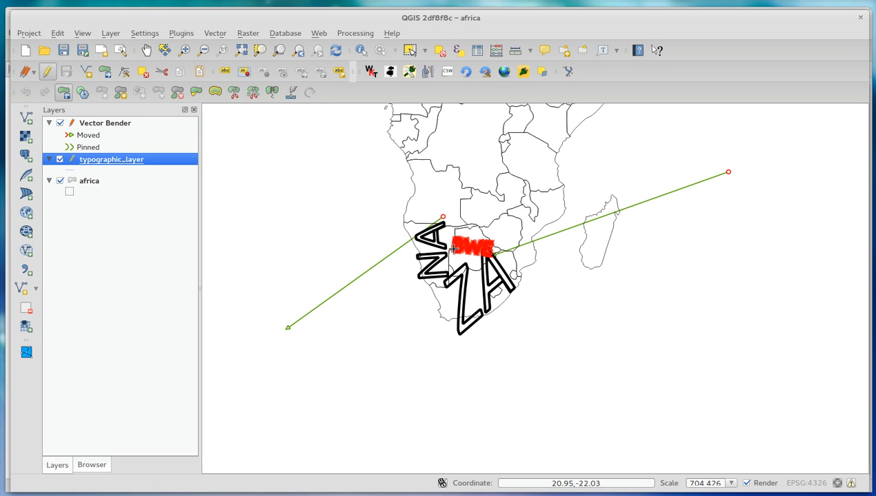
left_click_drag(459, 259, 460, 259)
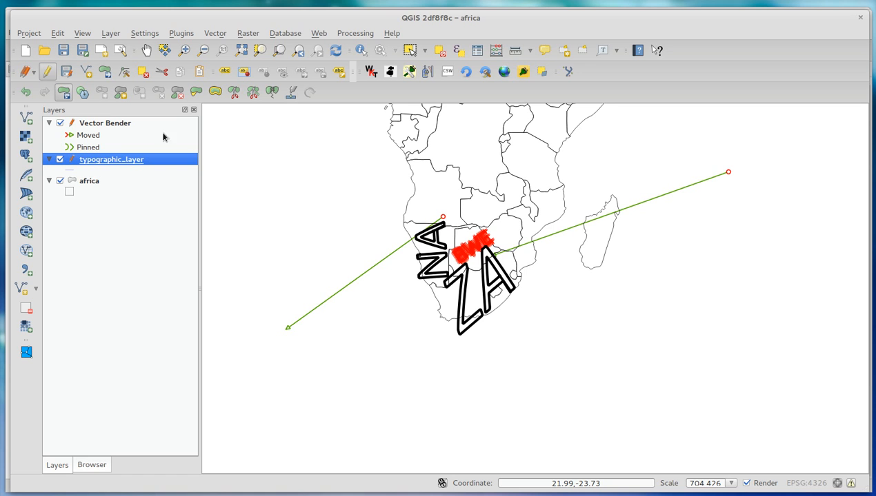
Step: Move the rotated BWE lettering slightly southwest within Botswana and clear the feature selection
left_click(105, 71)
left_click_drag(472, 245, 465, 253)
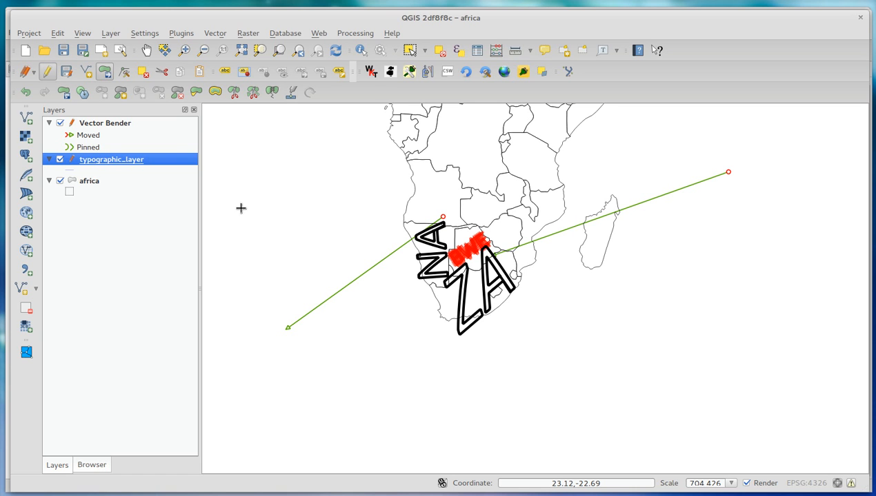
left_click(409, 50)
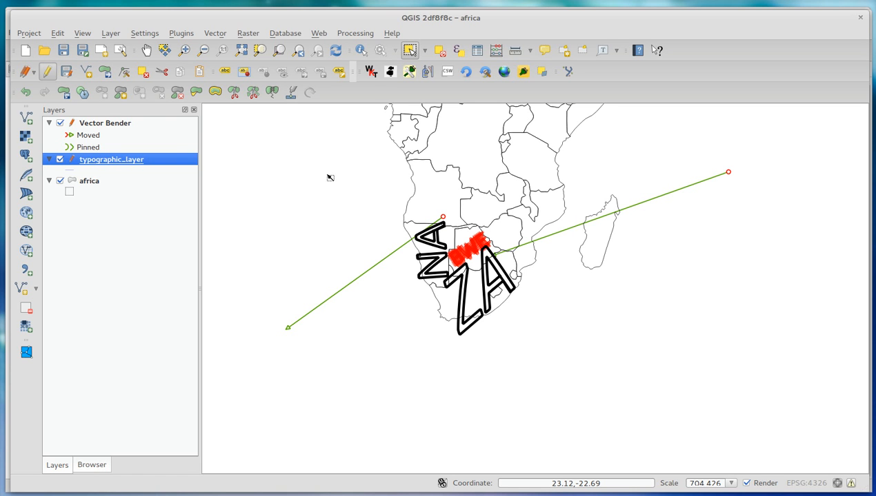
left_click(326, 175)
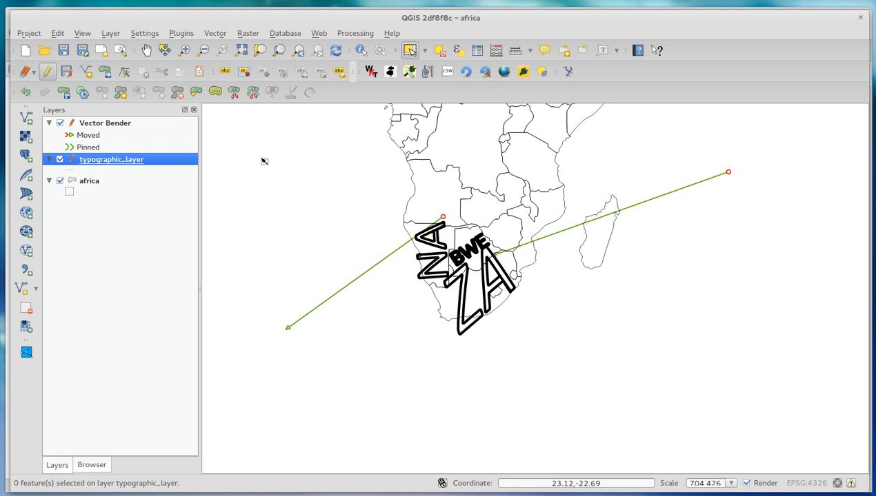
Step: Hide the Vector Bender and africa layers so that only typographic_layer is displayed
left_click(115, 125)
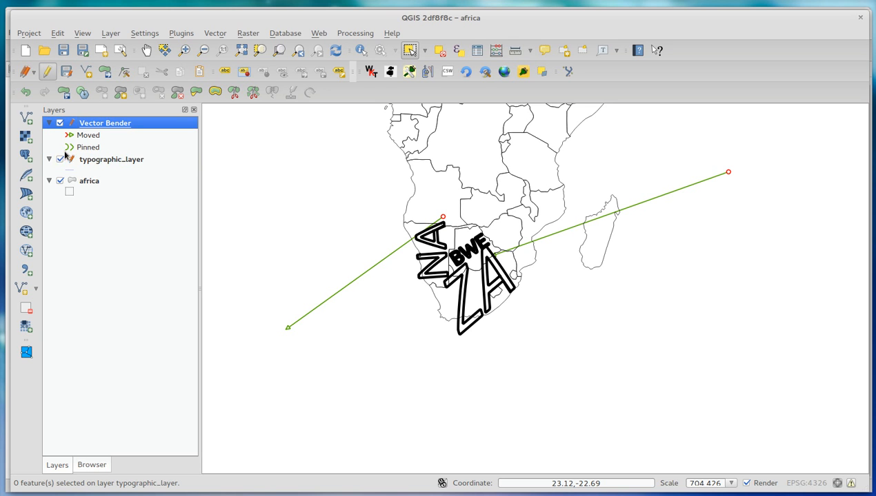
left_click(59, 159)
left_click(59, 123)
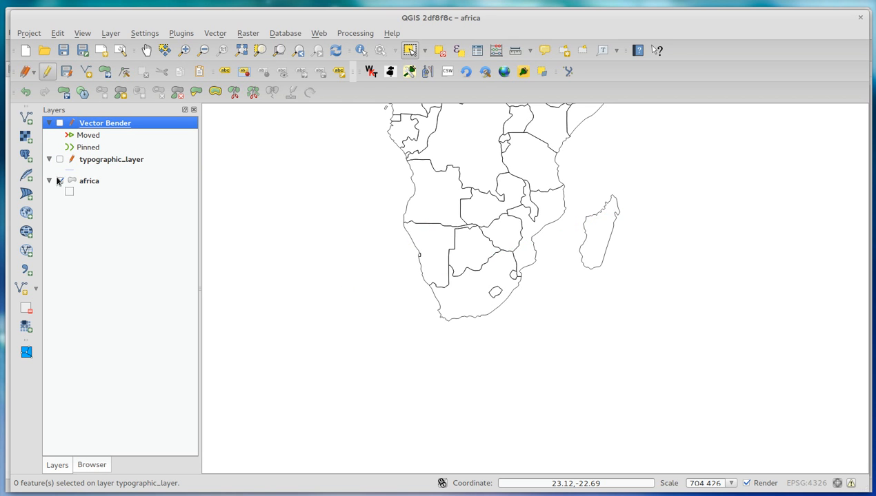
left_click(60, 181)
left_click(60, 160)
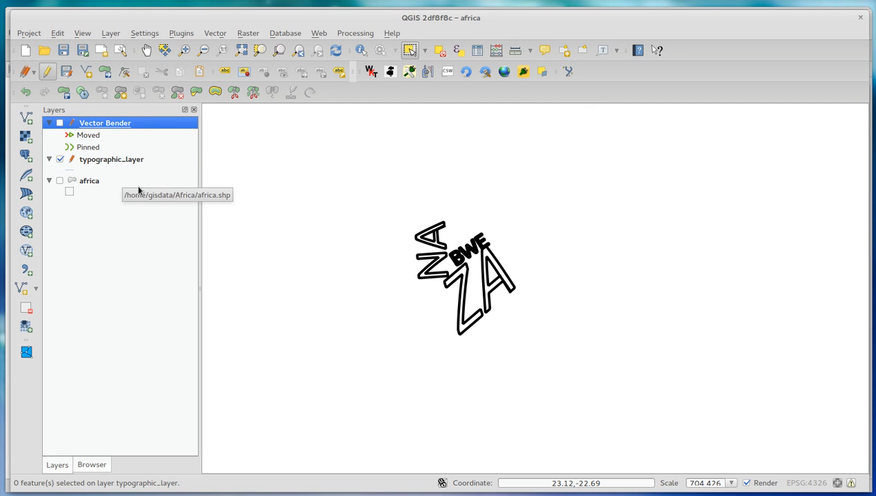